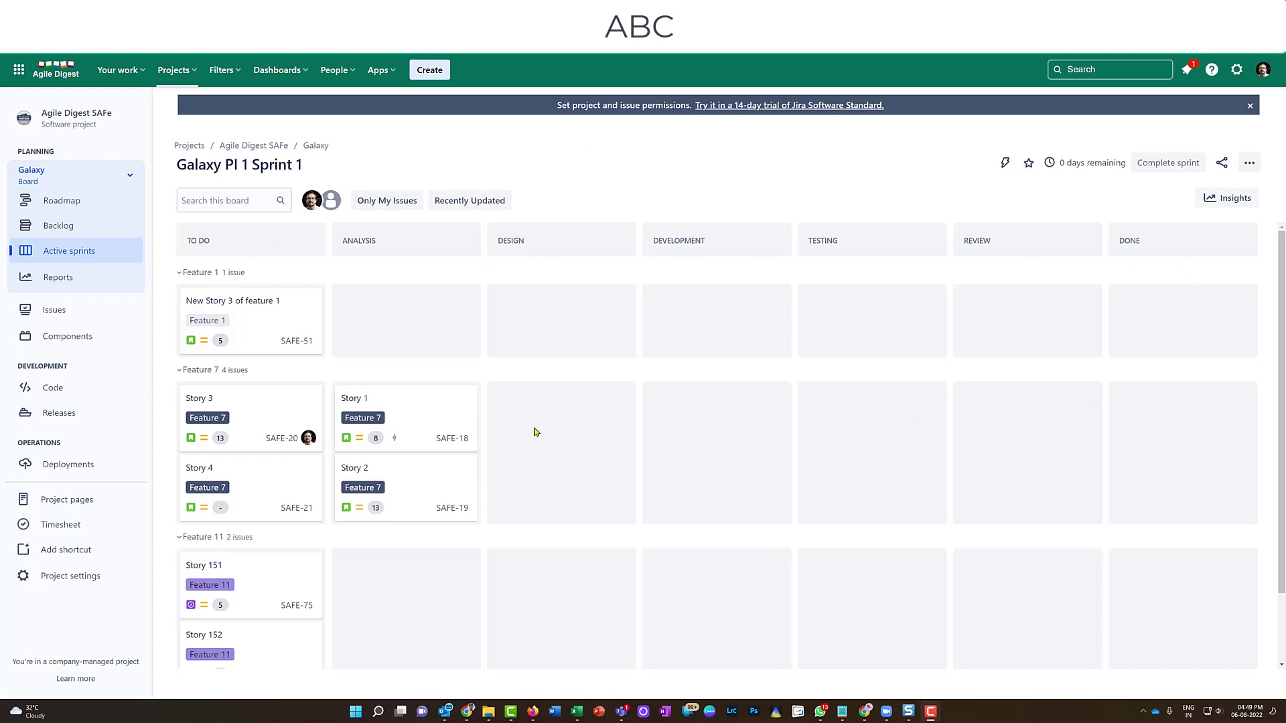
Step: Open Story 1, start Log time from its actions menu, then cancel and close it
click(434, 415)
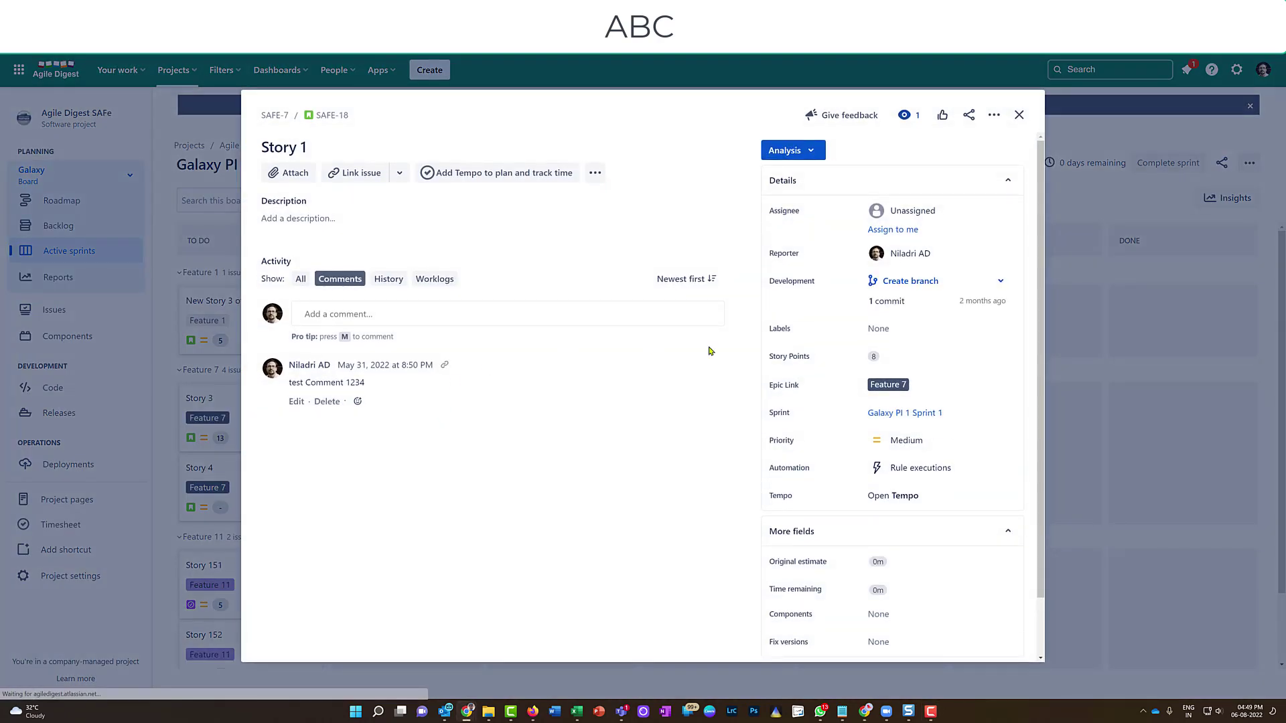
click(995, 116)
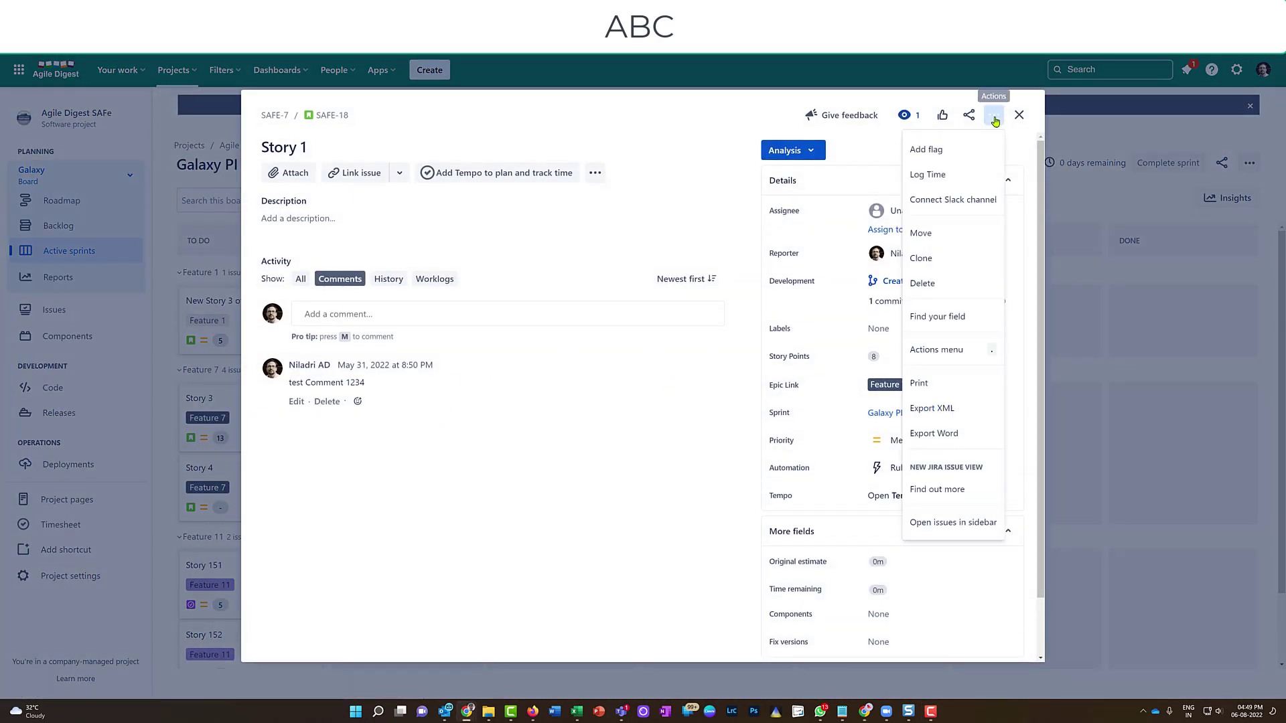
click(945, 181)
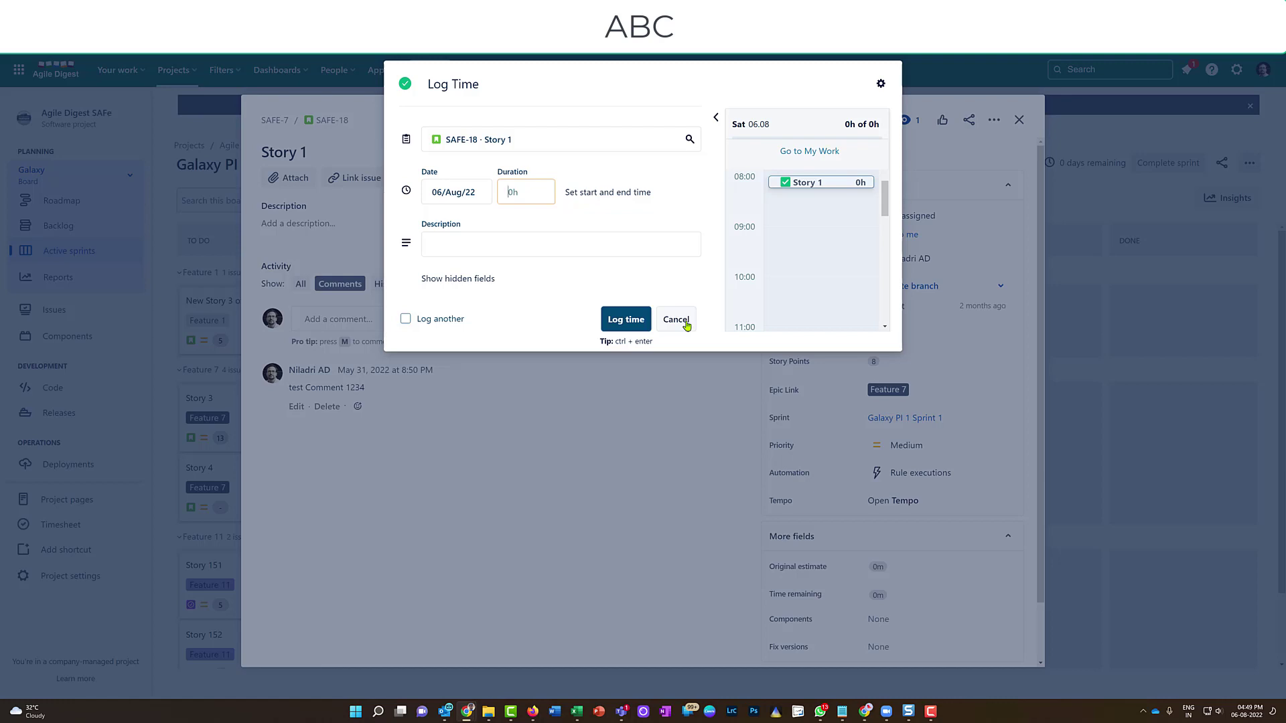
click(685, 325)
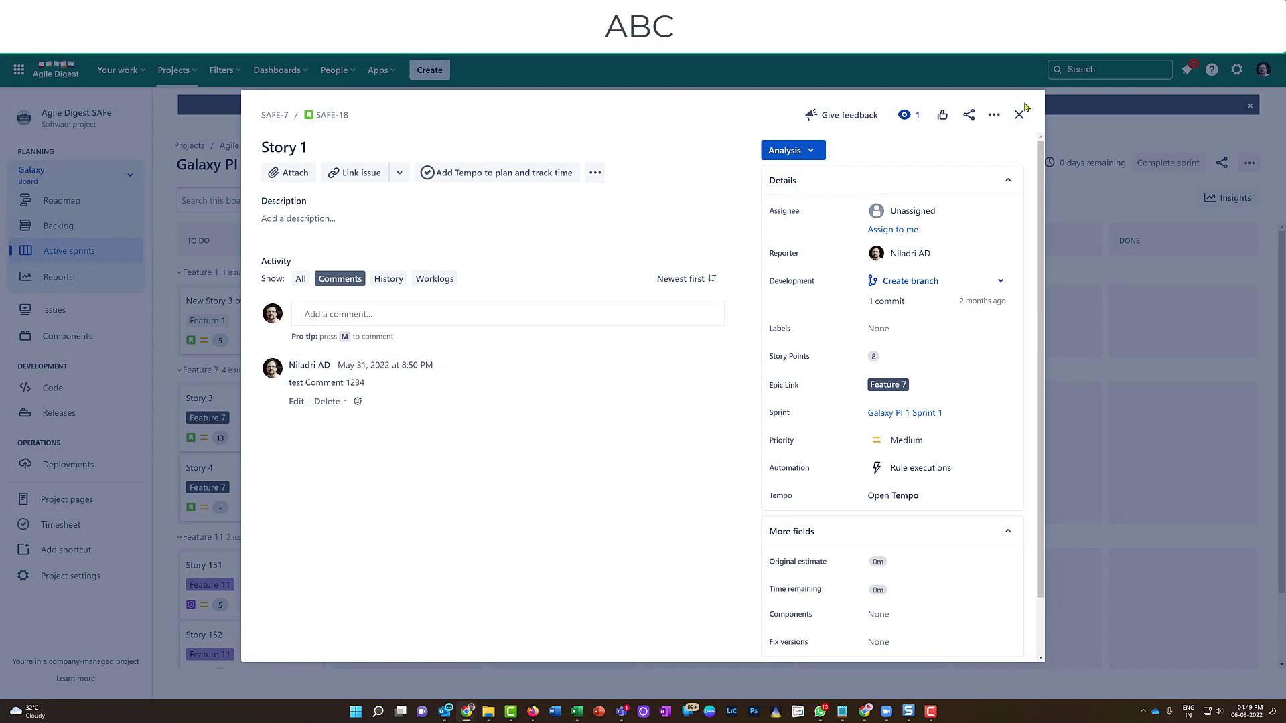
click(1019, 114)
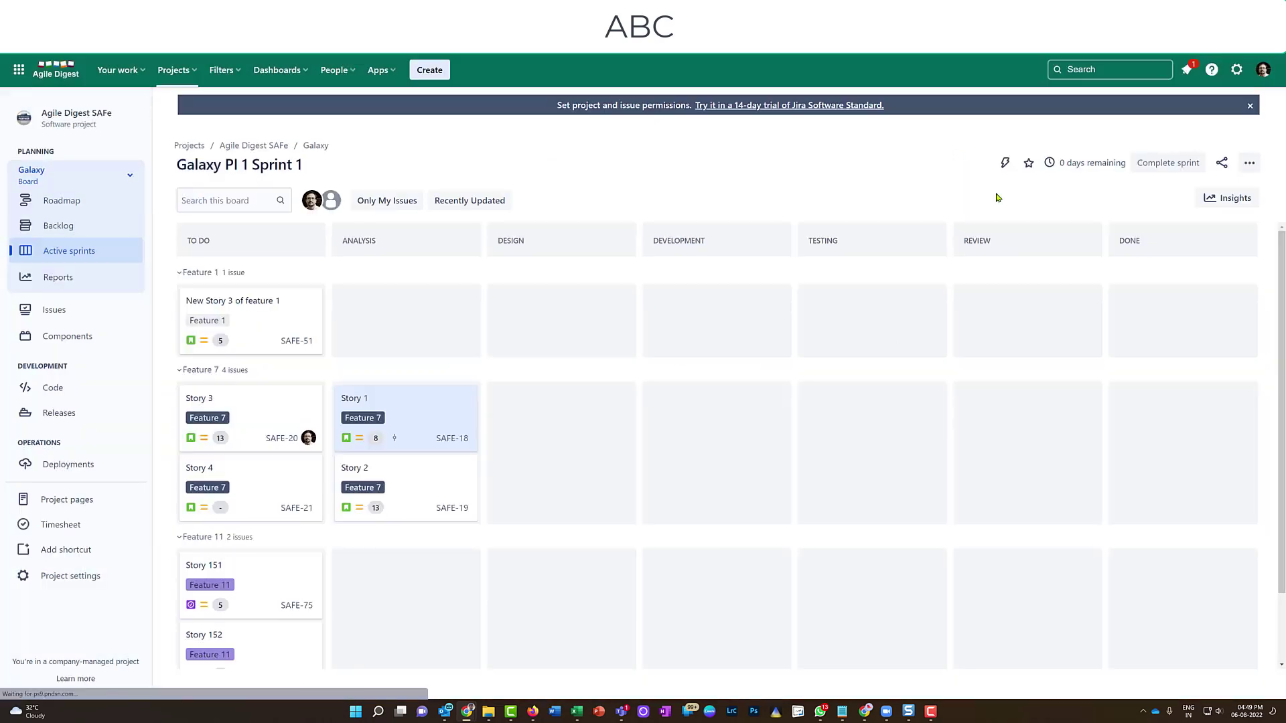
Step: Drag Story 1 from Analysis through to Review, then reopen it to check its actions menu
drag(415, 419, 729, 436)
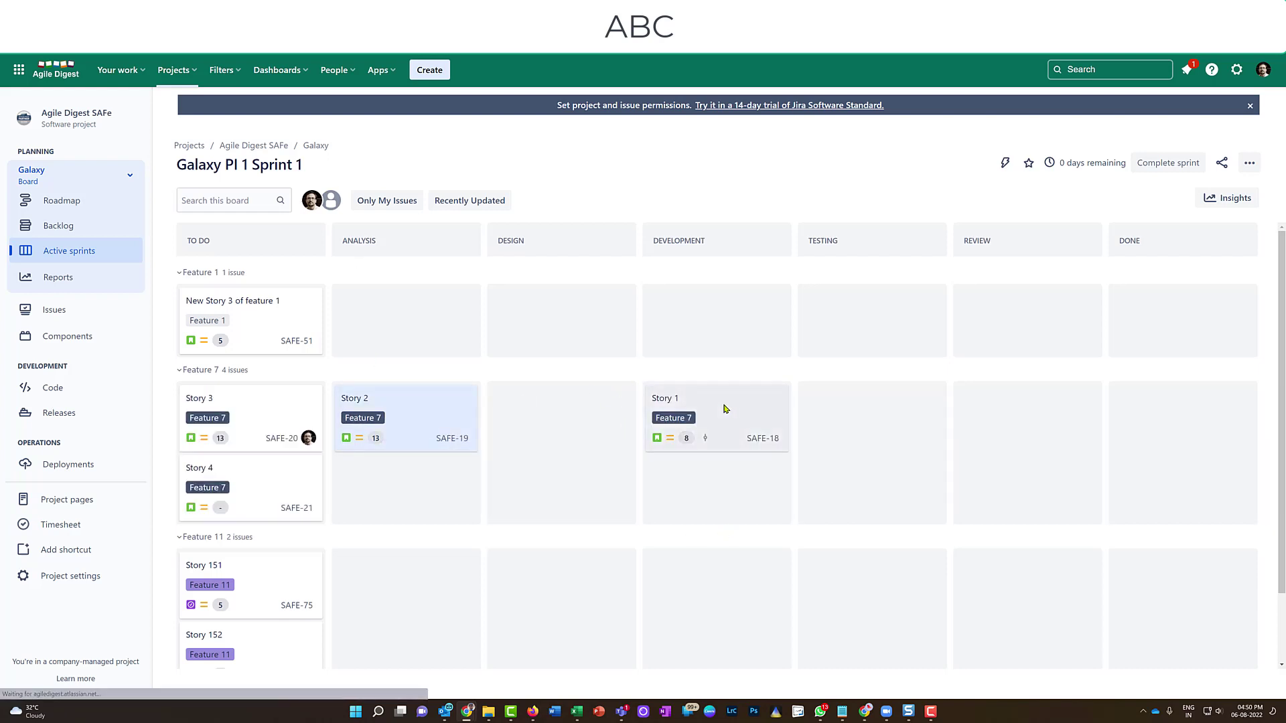
drag(724, 404, 1065, 428)
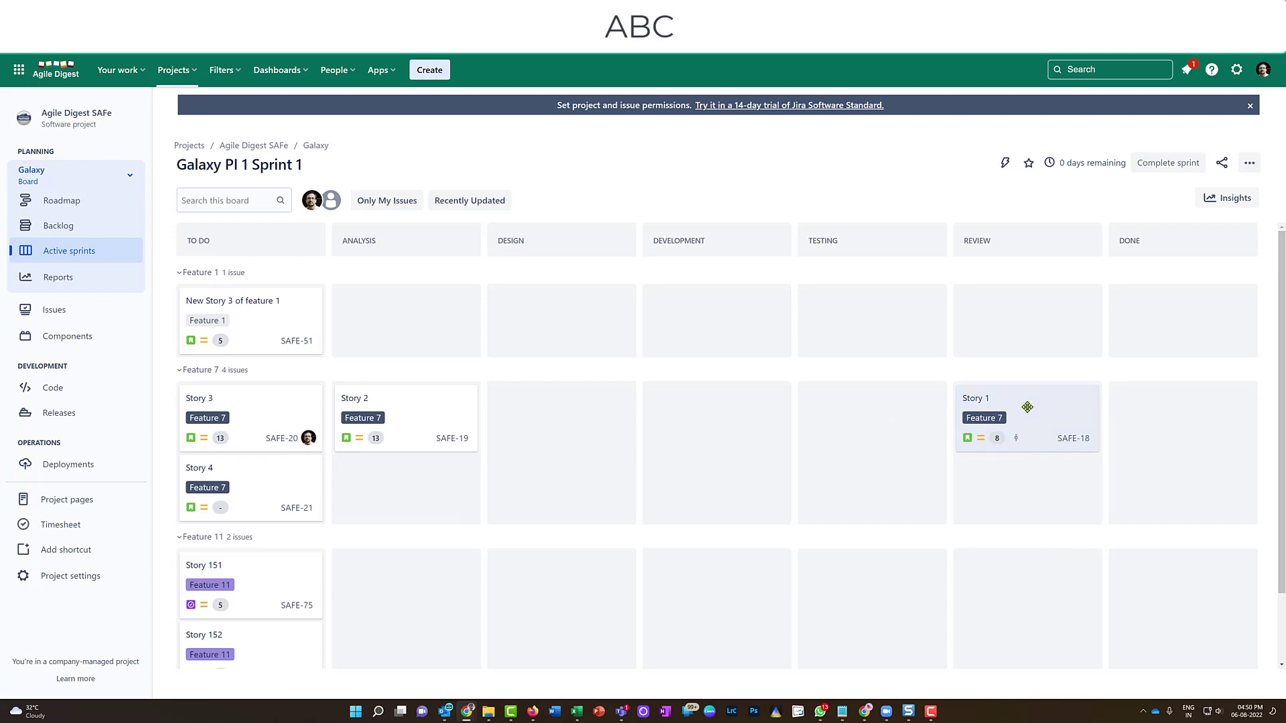
click(1027, 407)
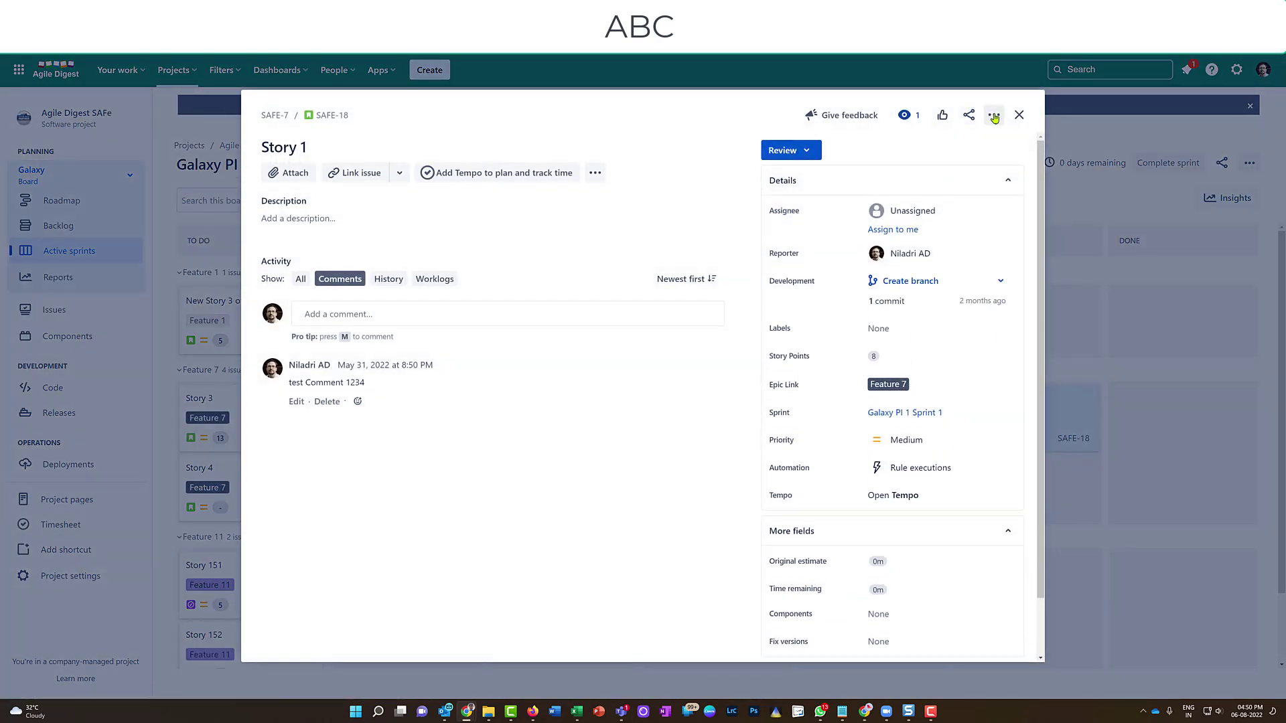
click(994, 115)
click(656, 127)
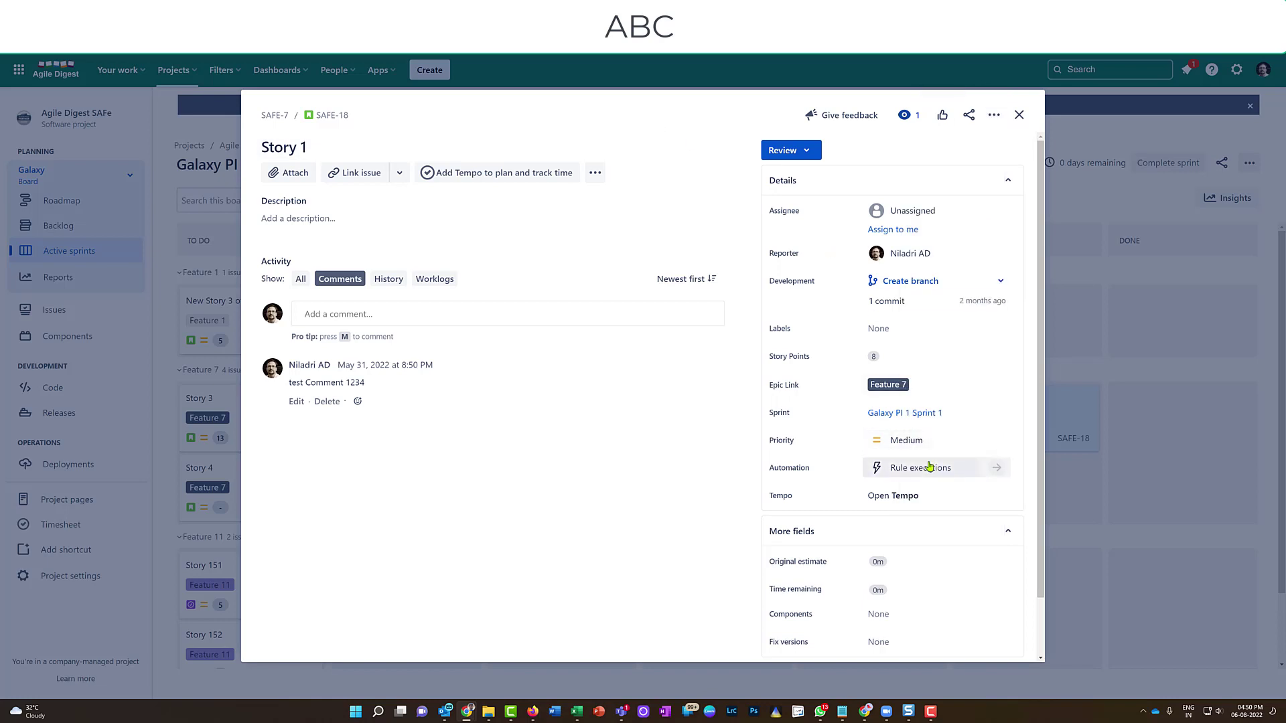
scroll(930, 466, down, 1)
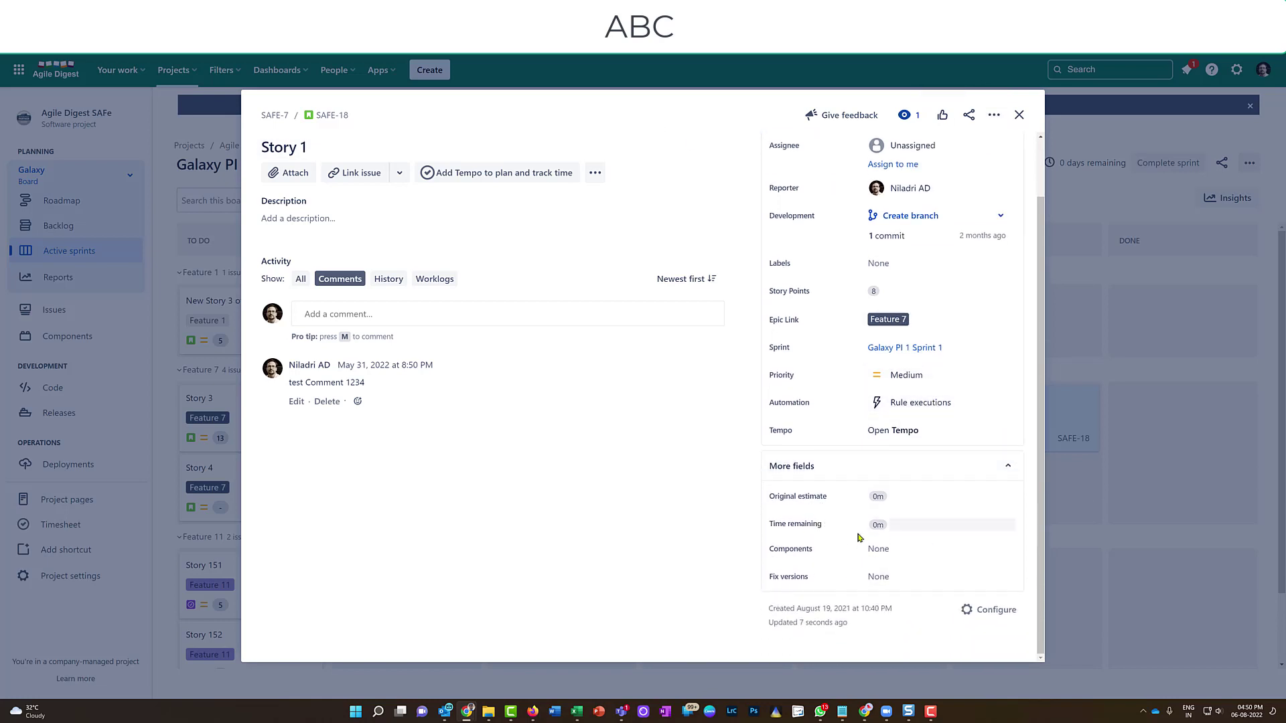
click(1018, 114)
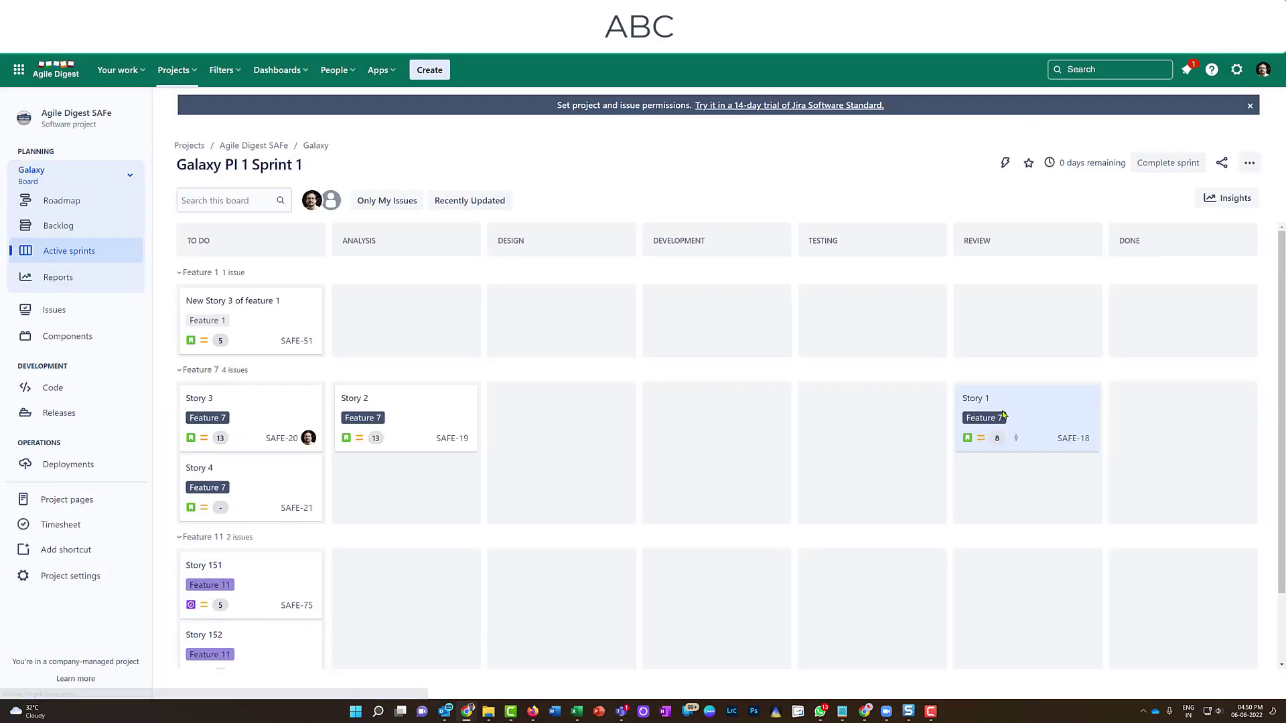
Step: Set the Galaxy board's estimation to Remaining Estimate and Time Spent, then go back to the board
click(1249, 164)
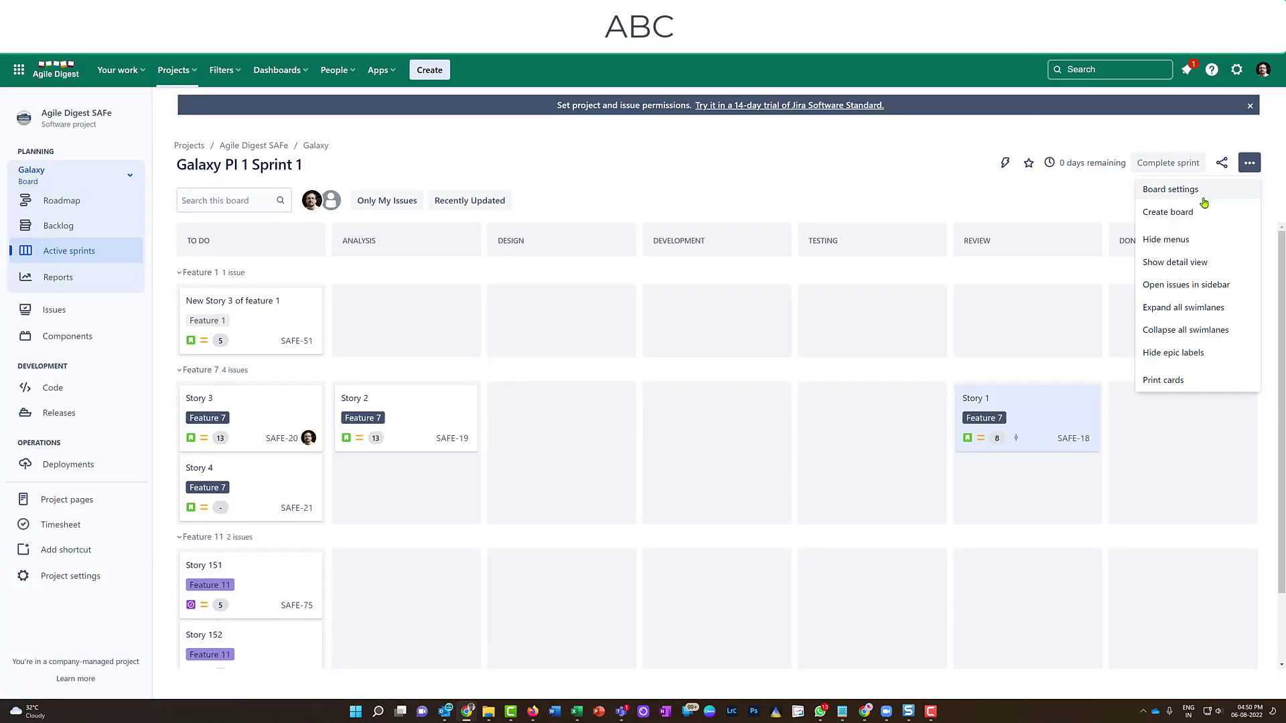
click(1204, 199)
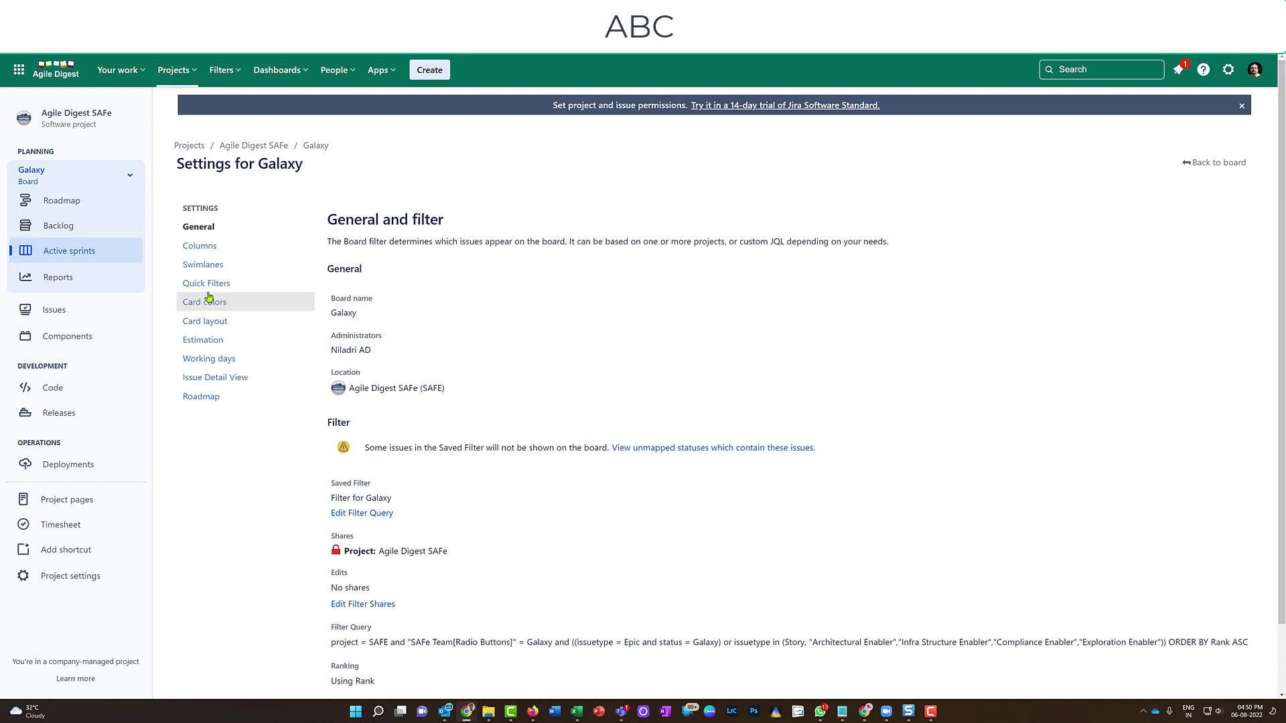
click(204, 339)
click(360, 380)
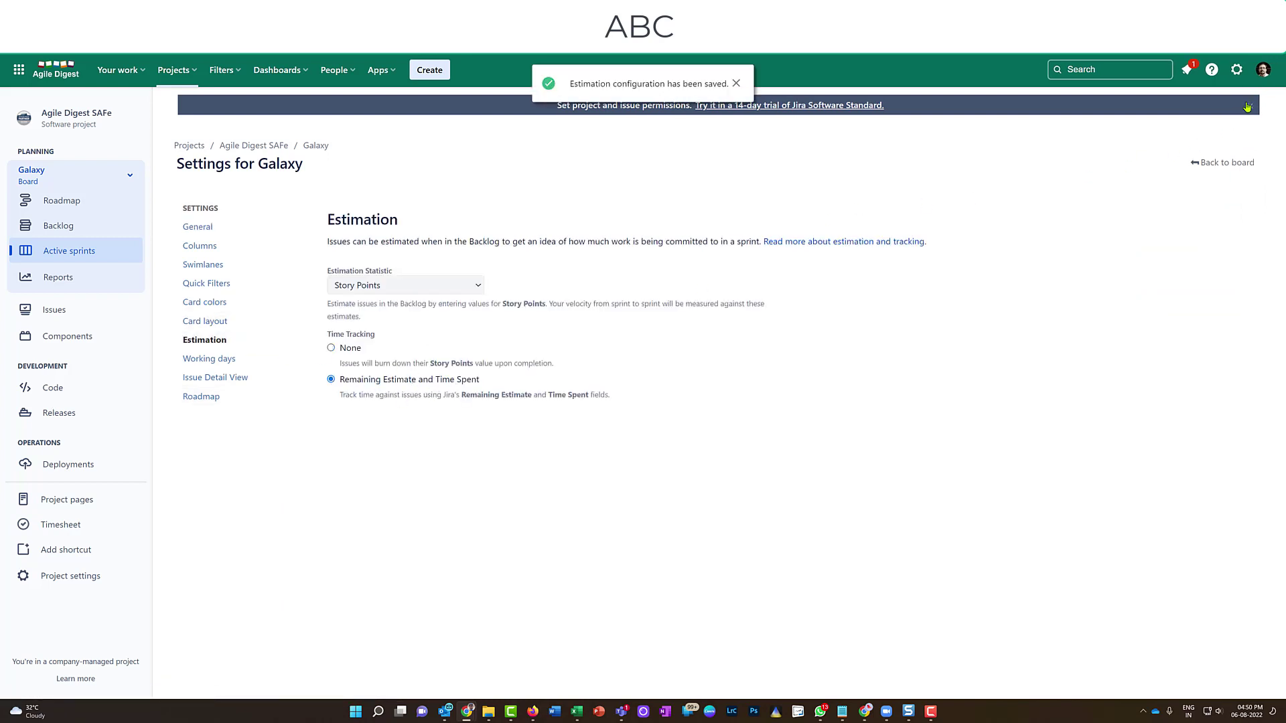
click(1219, 162)
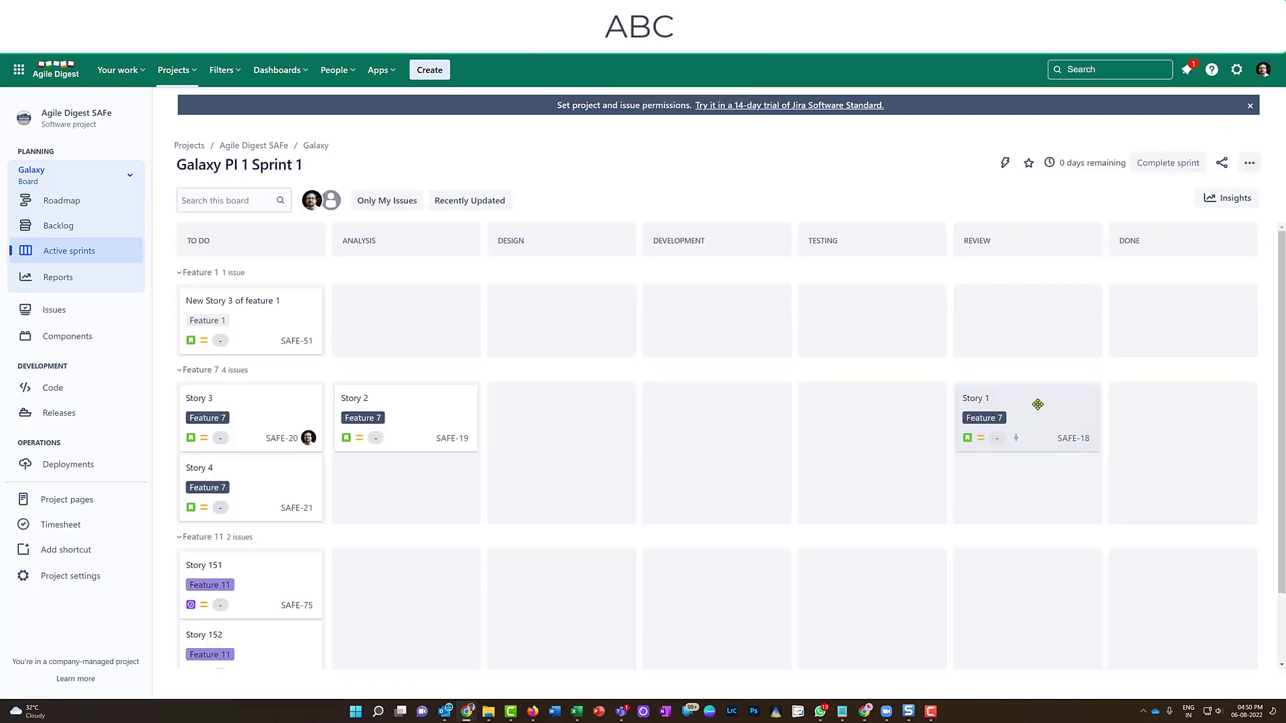
Step: Open Story 1 in Review and check whether its actions menu offers time logging
click(1037, 404)
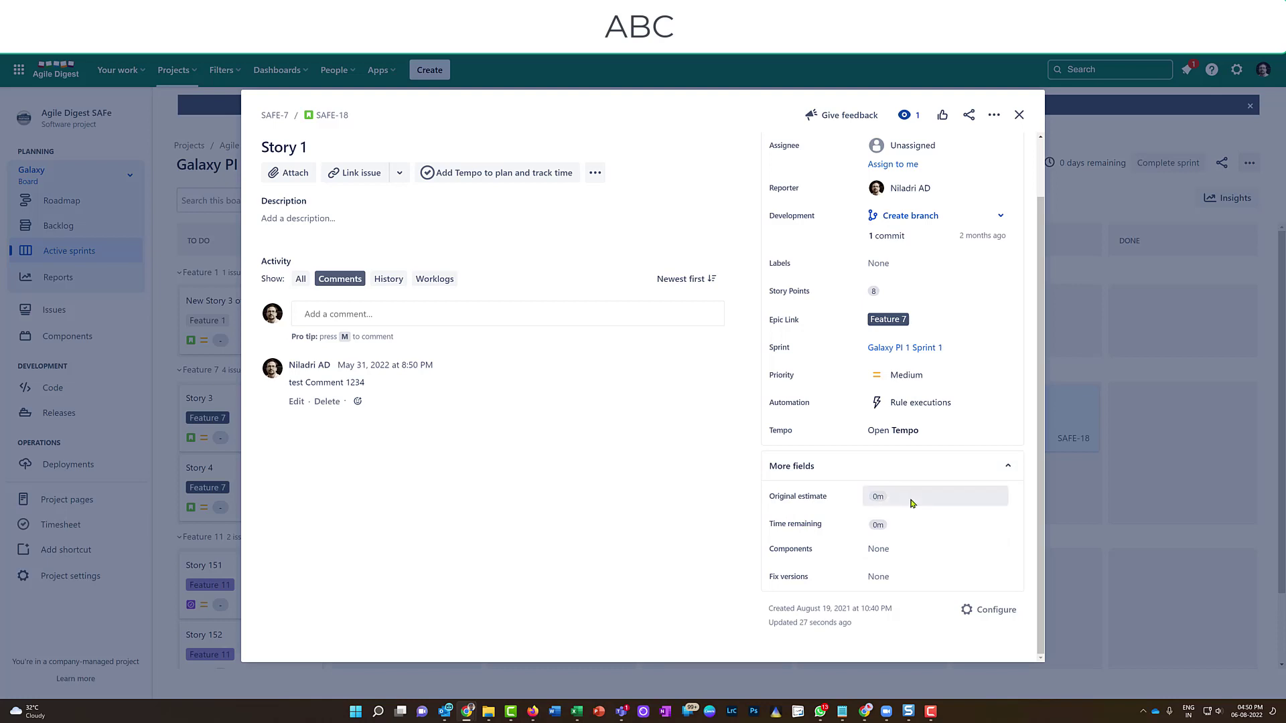
scroll(911, 503, up, 1)
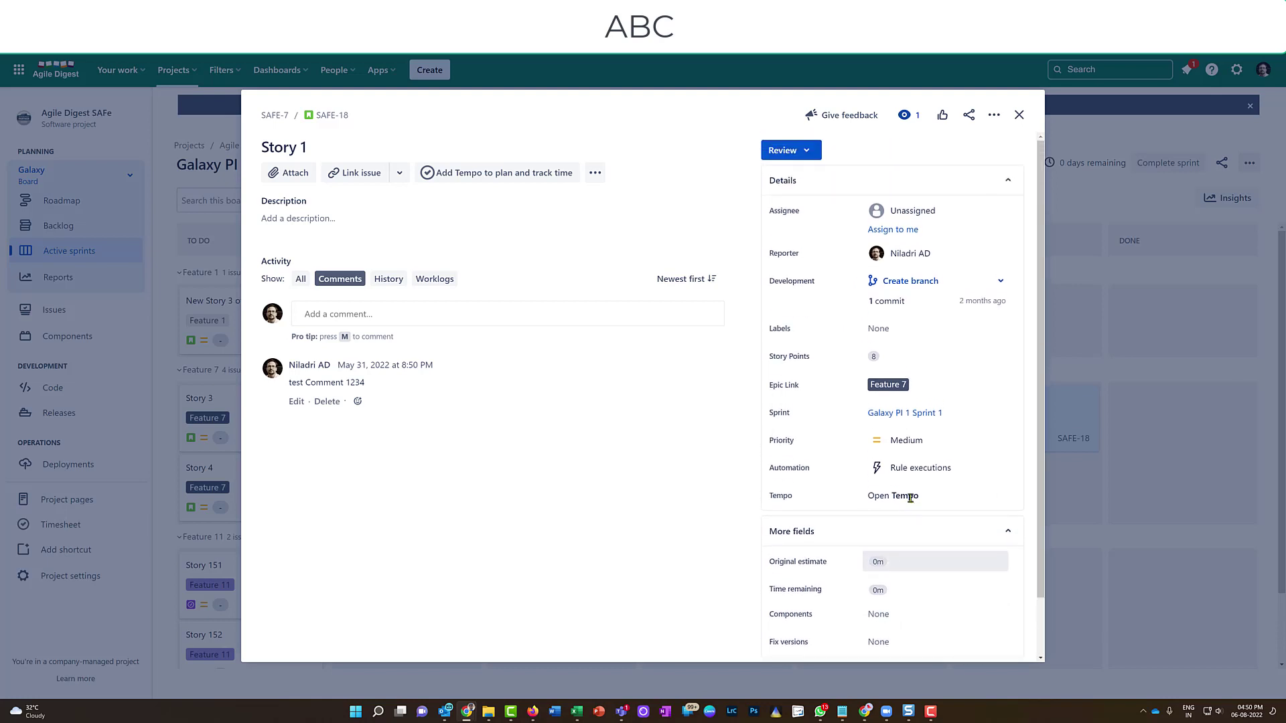
click(994, 115)
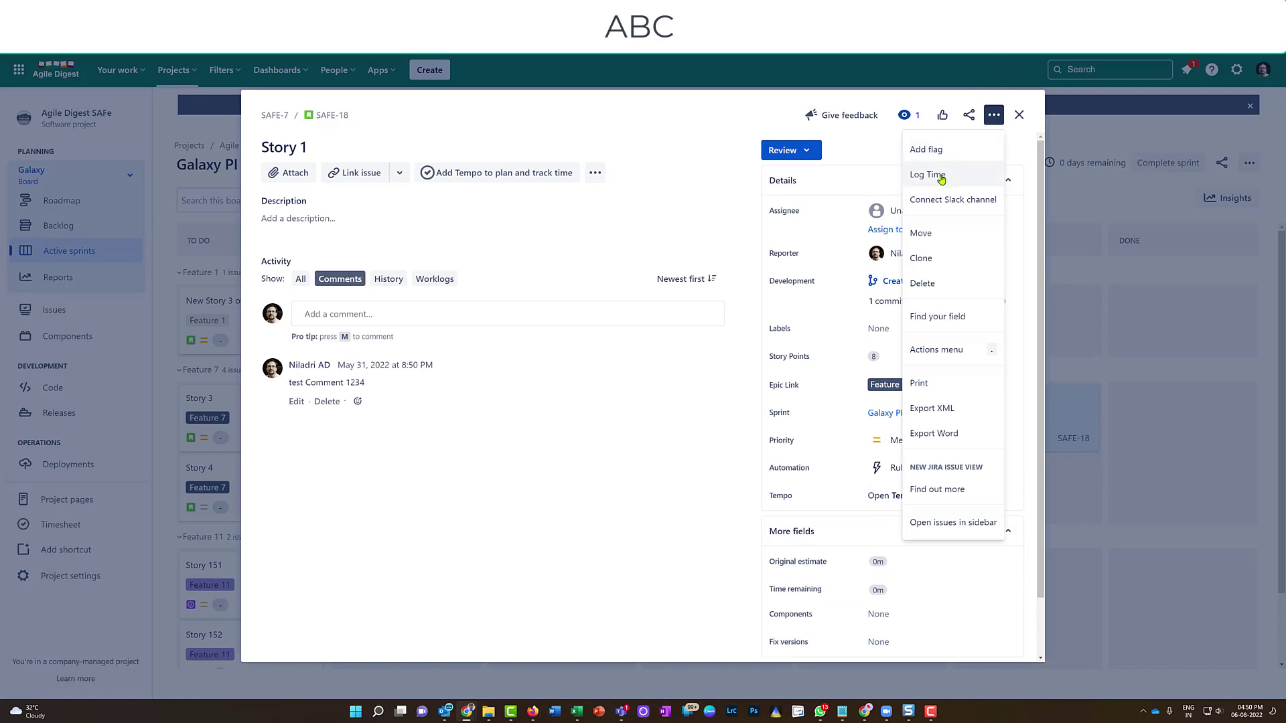
click(1018, 115)
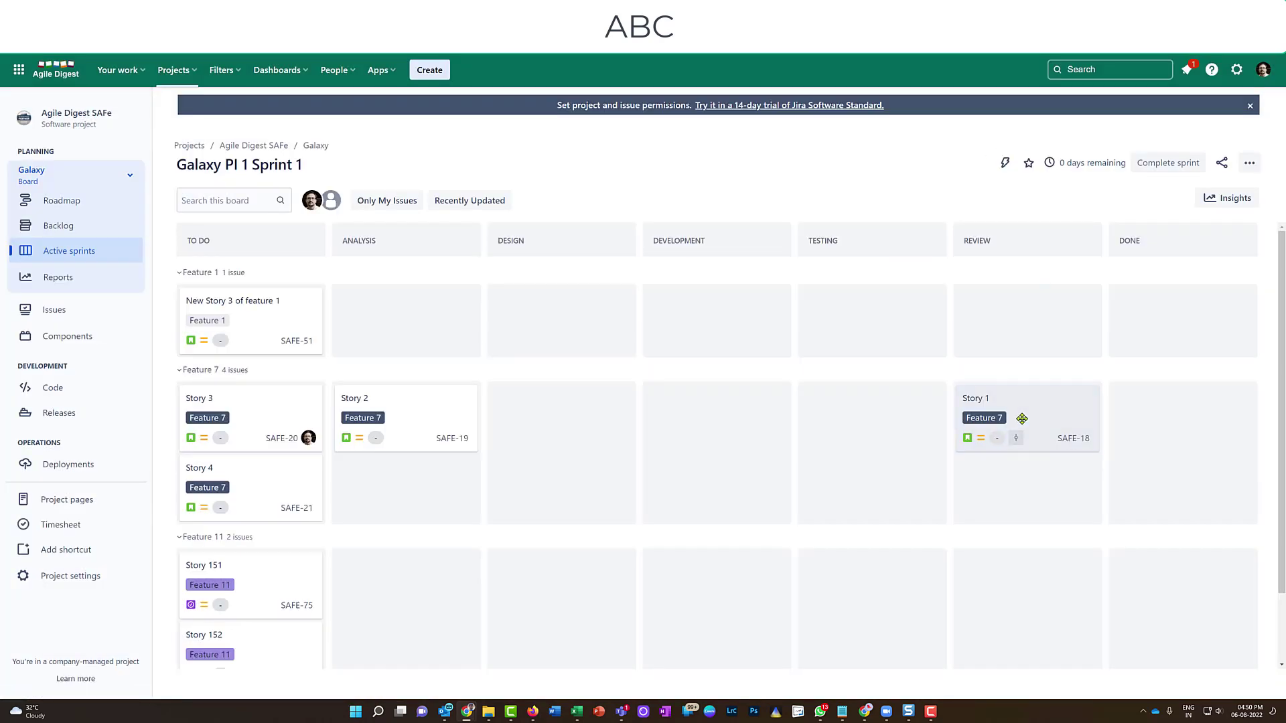
Step: Drag Story 1 into Done and recheck its actions menu for time logging
drag(1021, 419, 1187, 426)
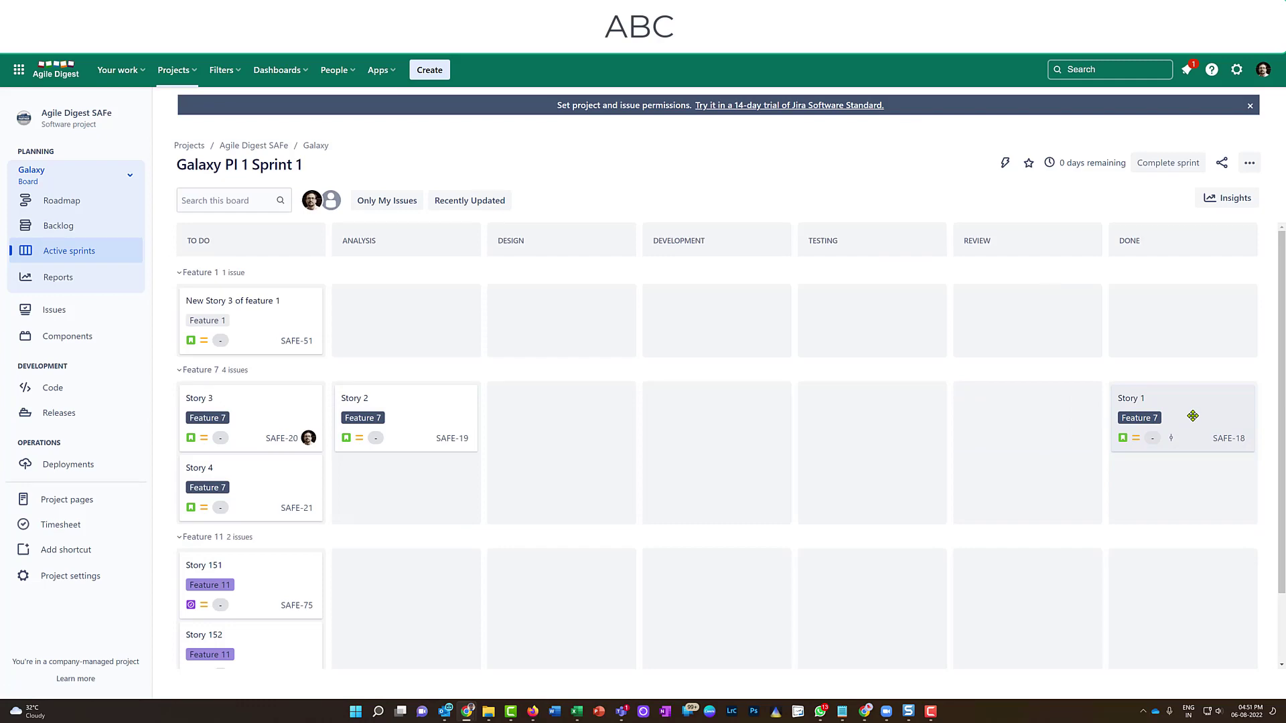
click(1192, 416)
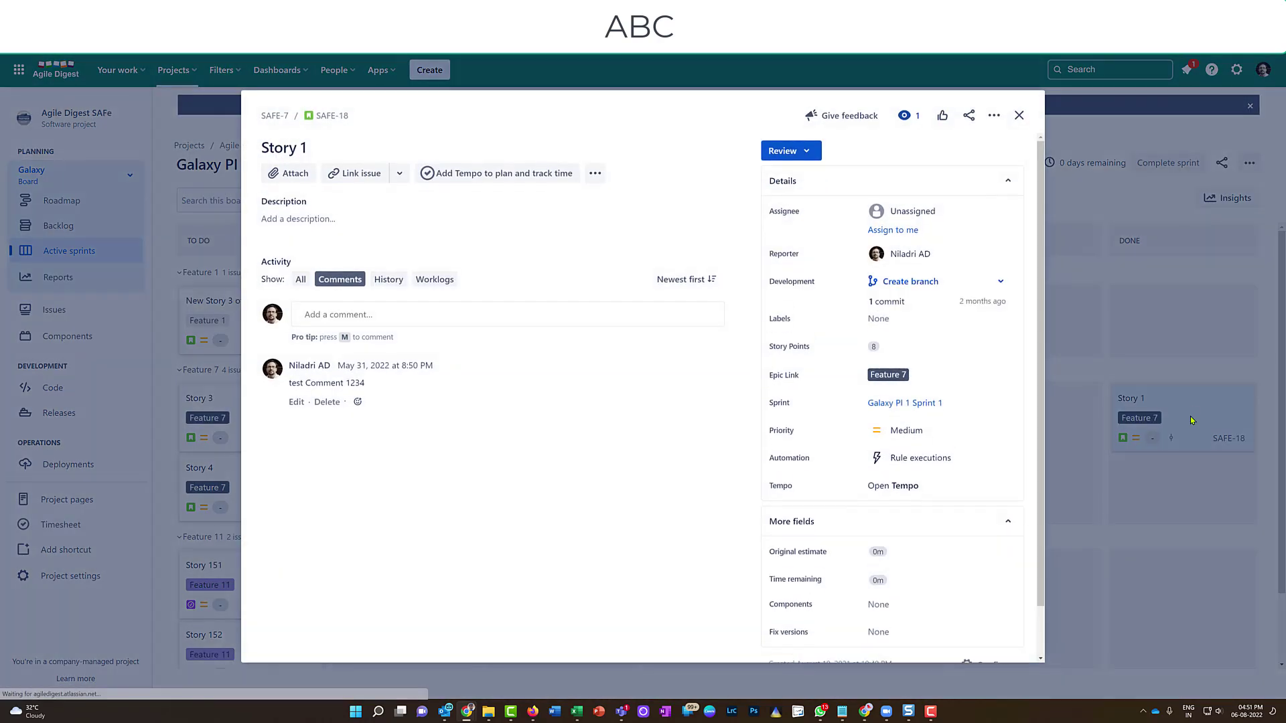
click(994, 115)
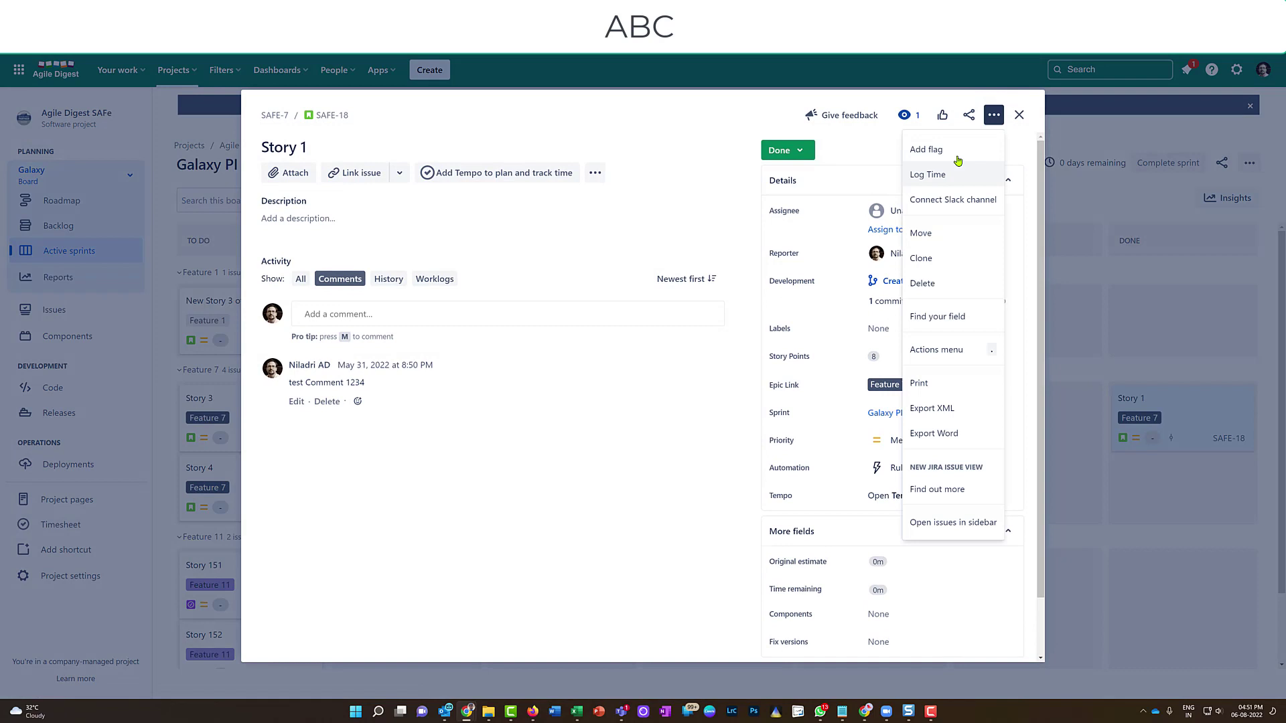
click(1019, 115)
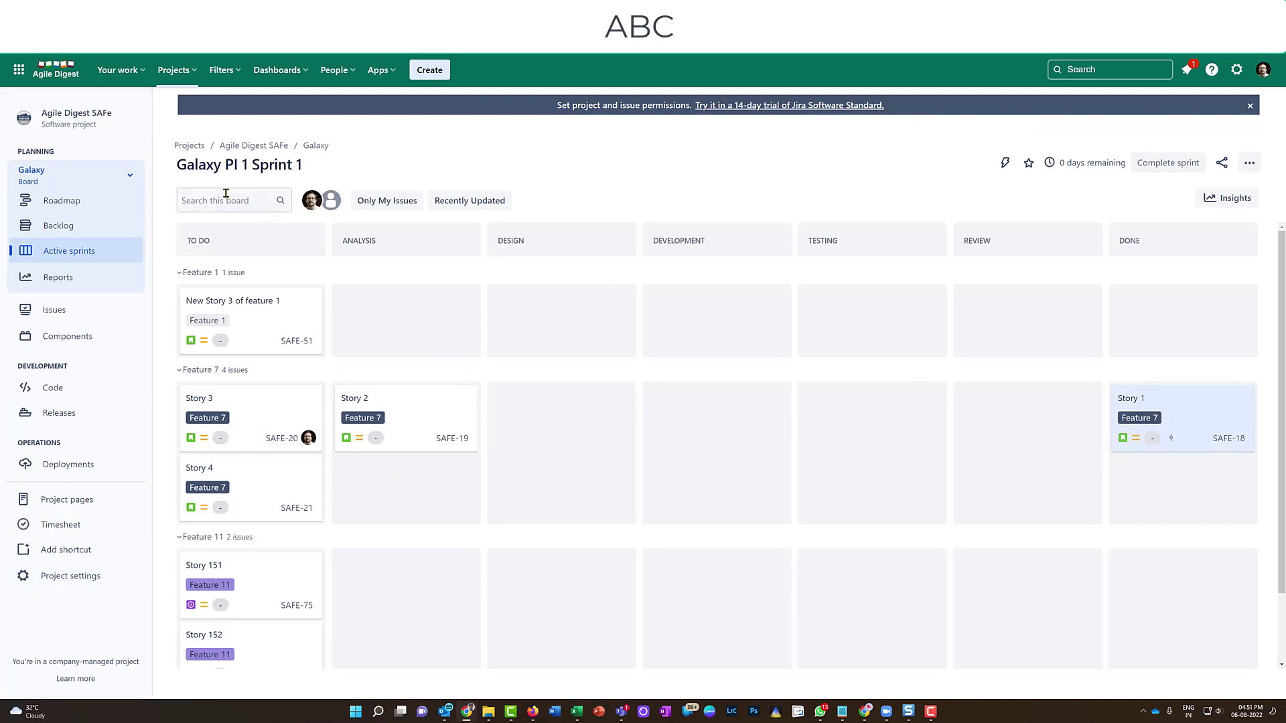
Step: From Project settings > Workflows, start editing SAFE User Story Flow as a draft
click(70, 575)
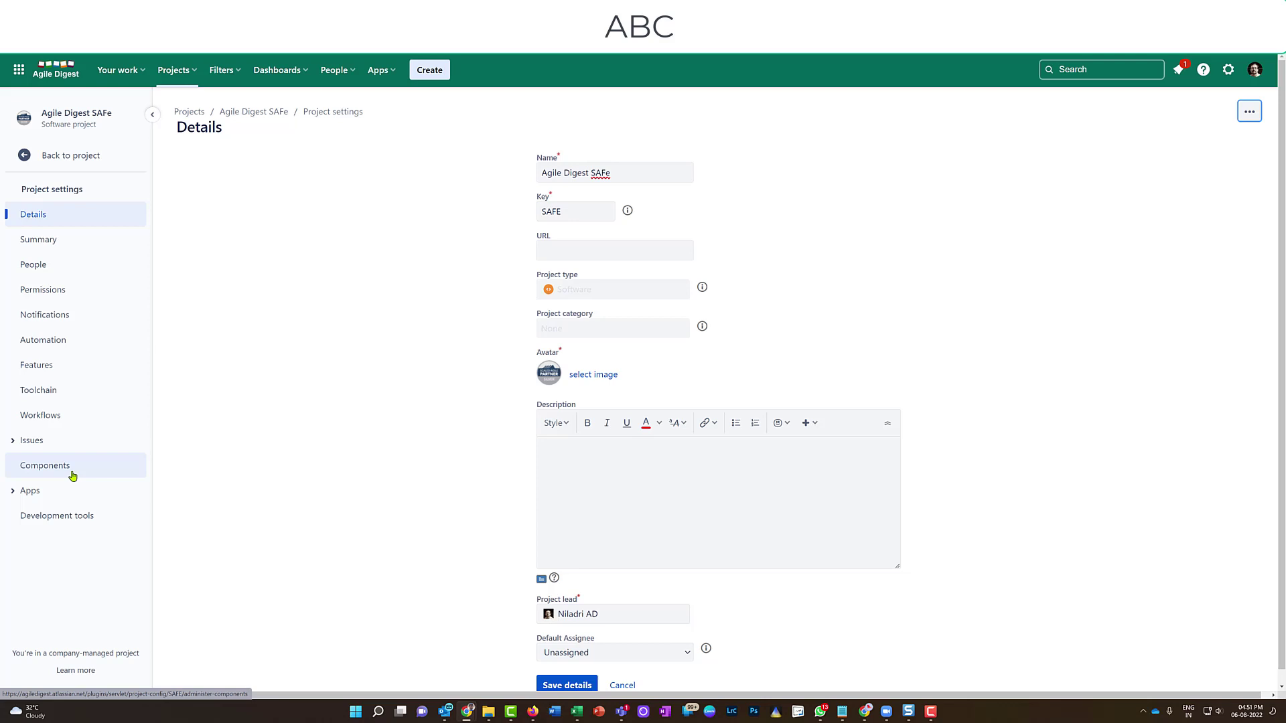
click(63, 418)
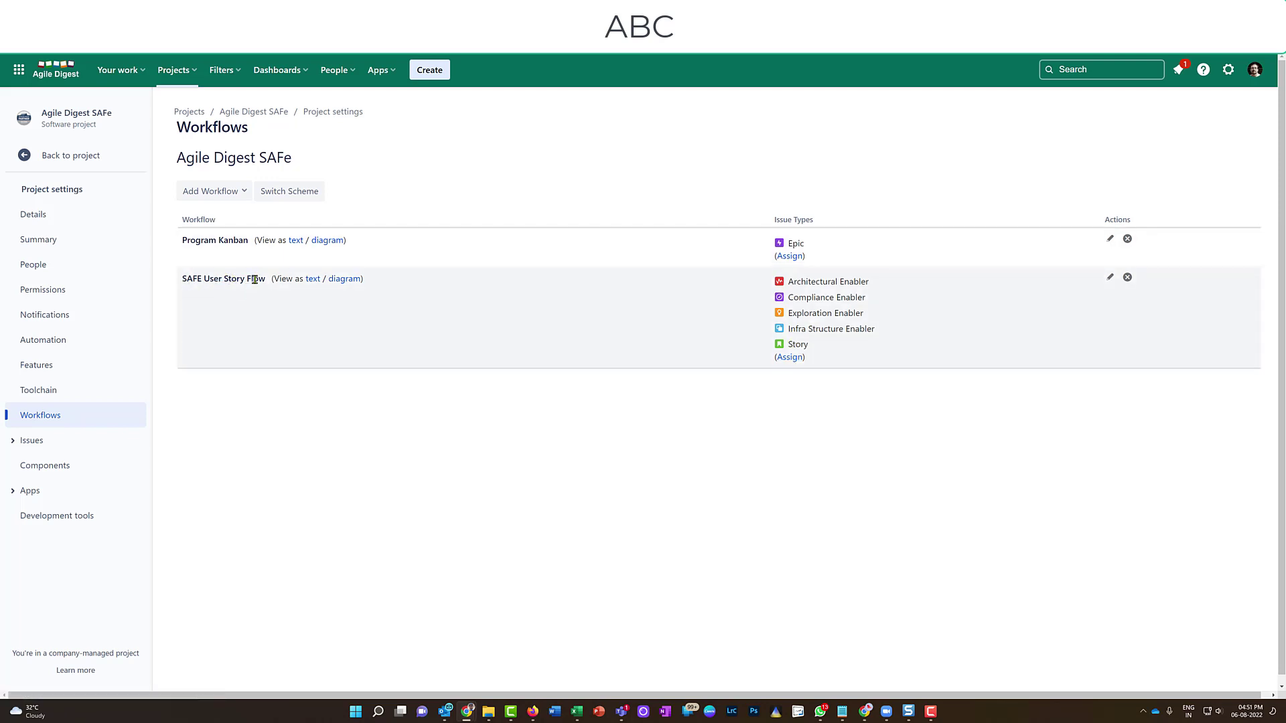
click(1110, 277)
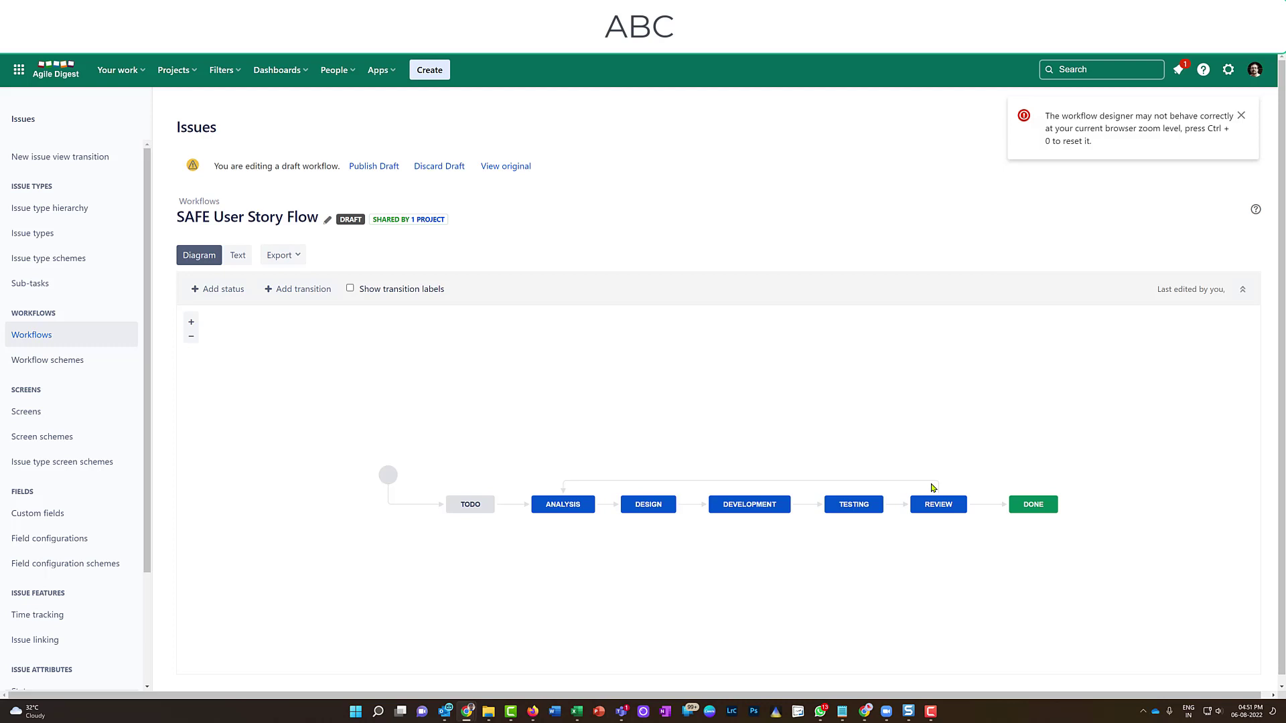
Step: Add property jira.permission.work.denied = true to the DONE status, then return to the diagram
click(1046, 503)
click(1032, 504)
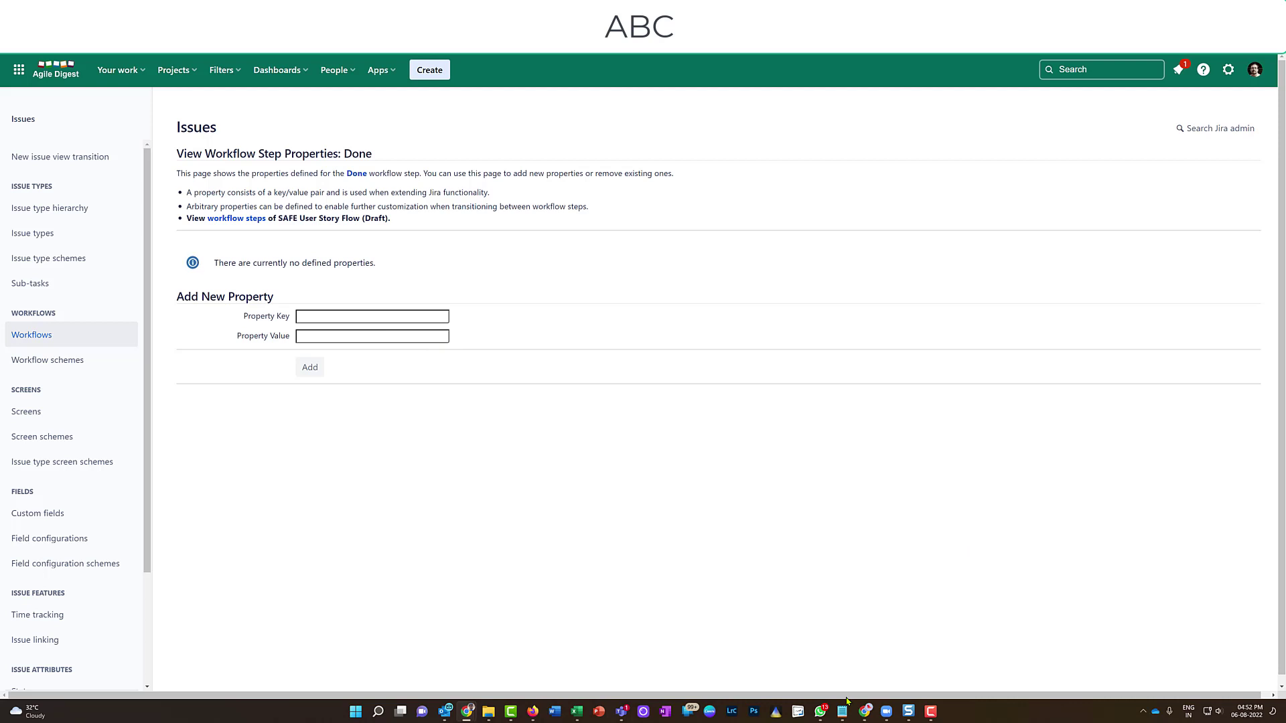
mouse_move(842, 712)
click(861, 661)
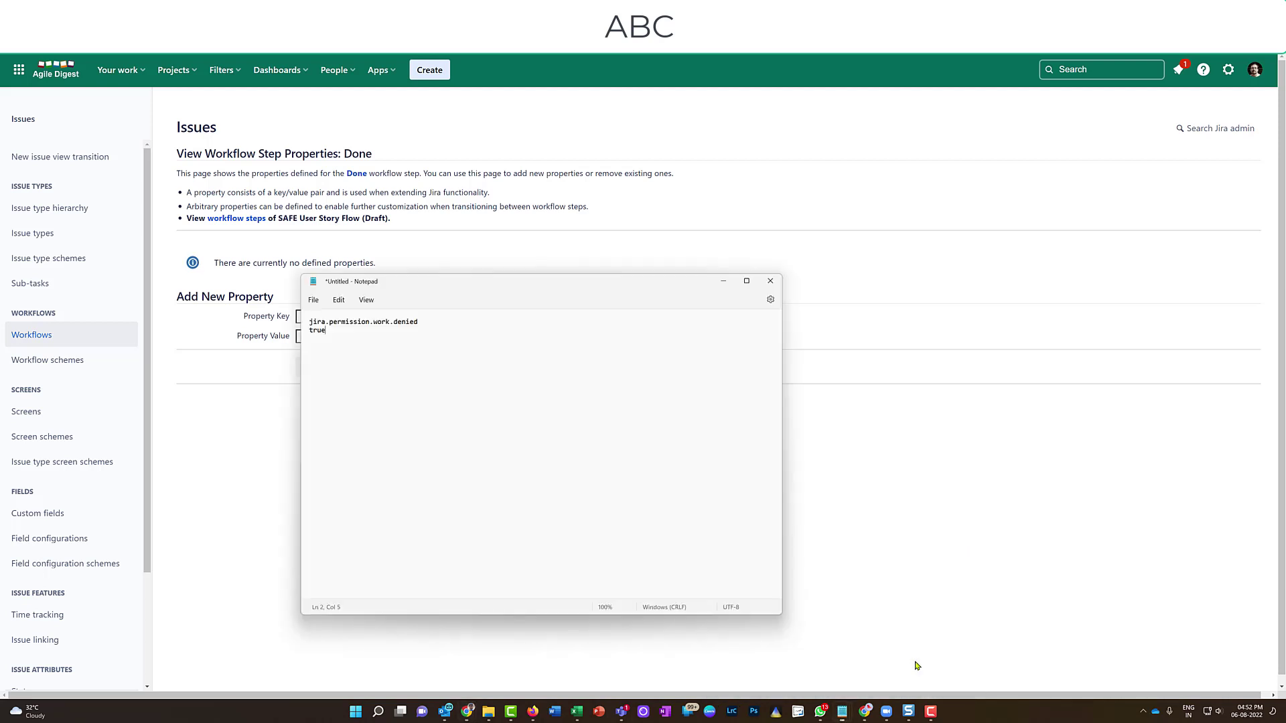
triple_click(436, 321)
key(ctrl+c)
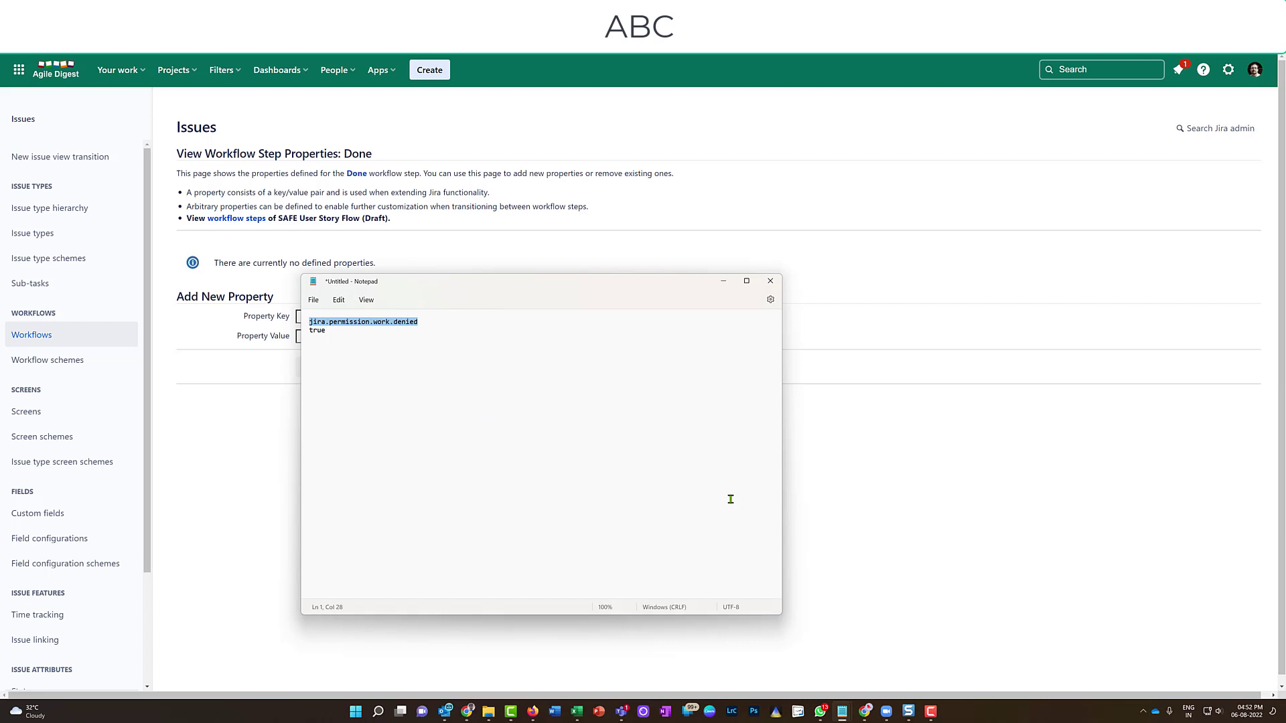
click(266, 395)
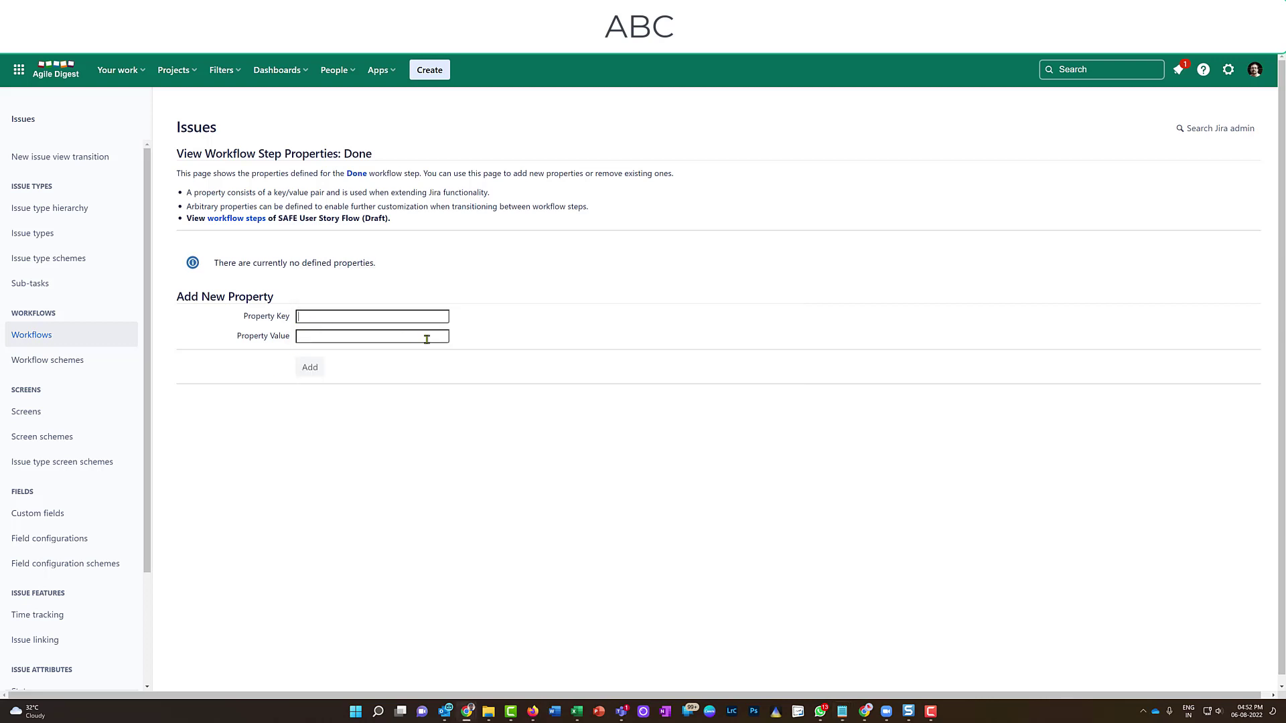
key(ctrl+v)
click(382, 336)
text(true)
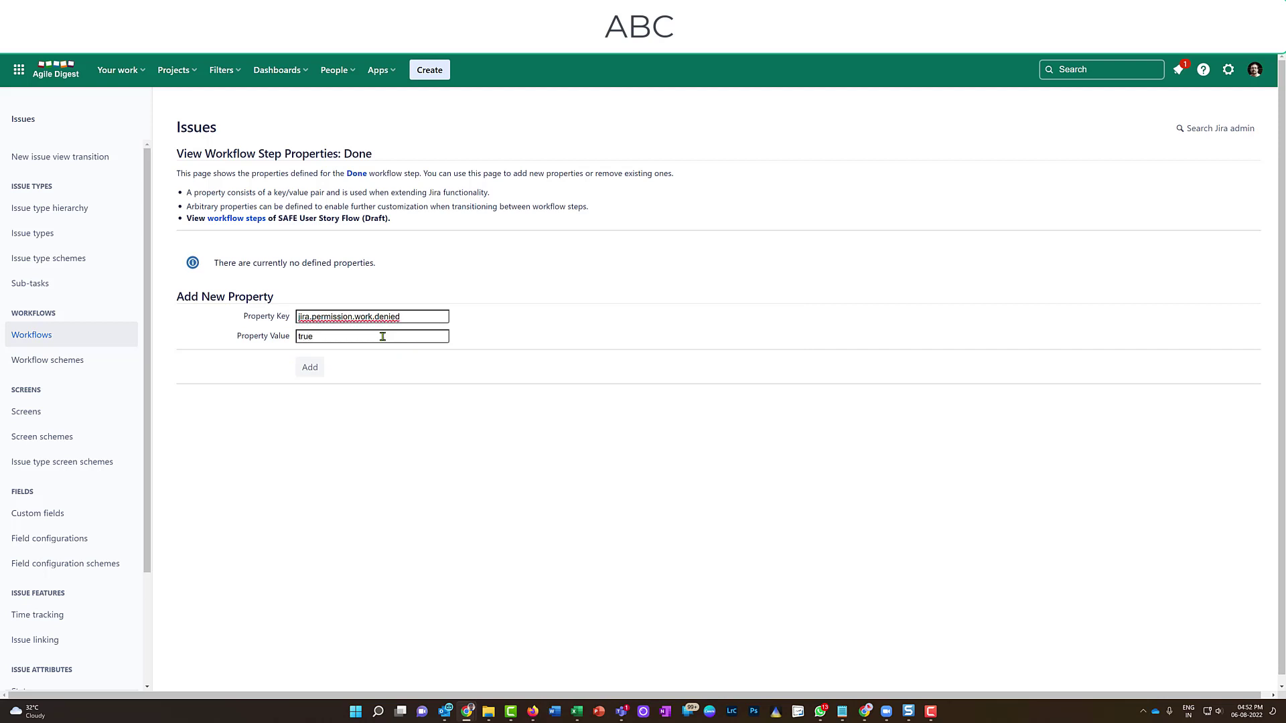
click(310, 368)
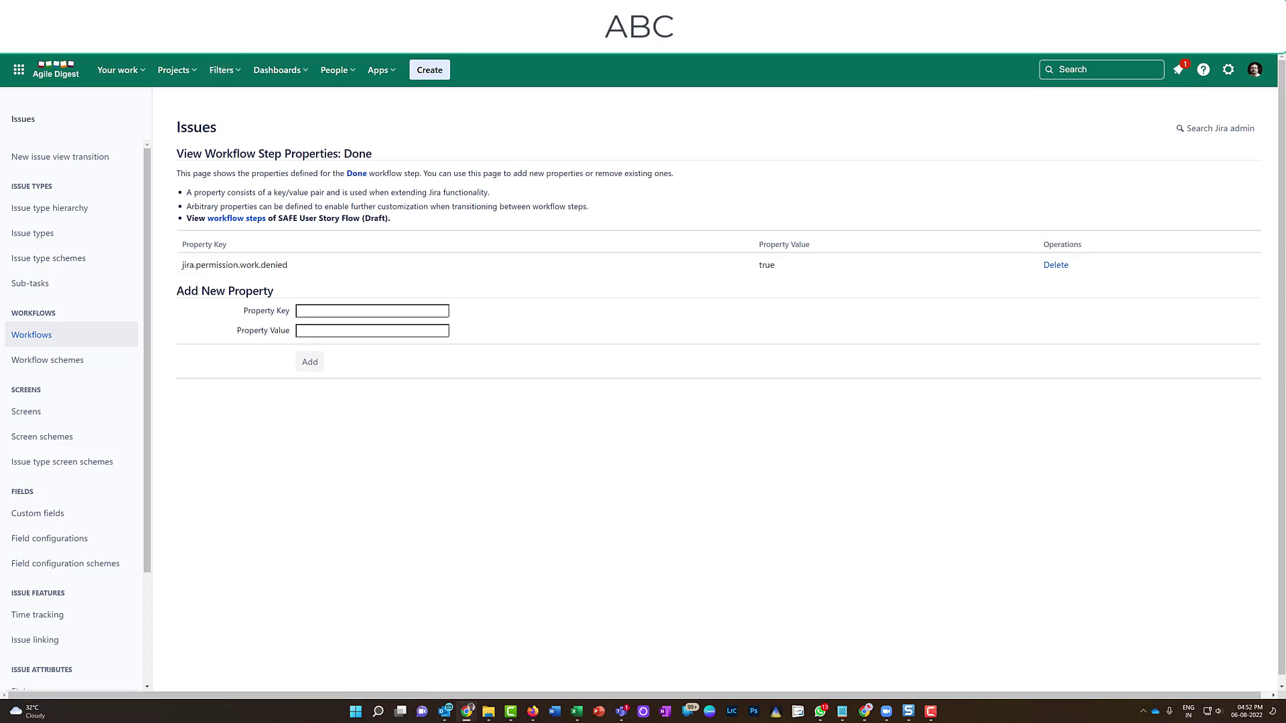
key(alt+Left)
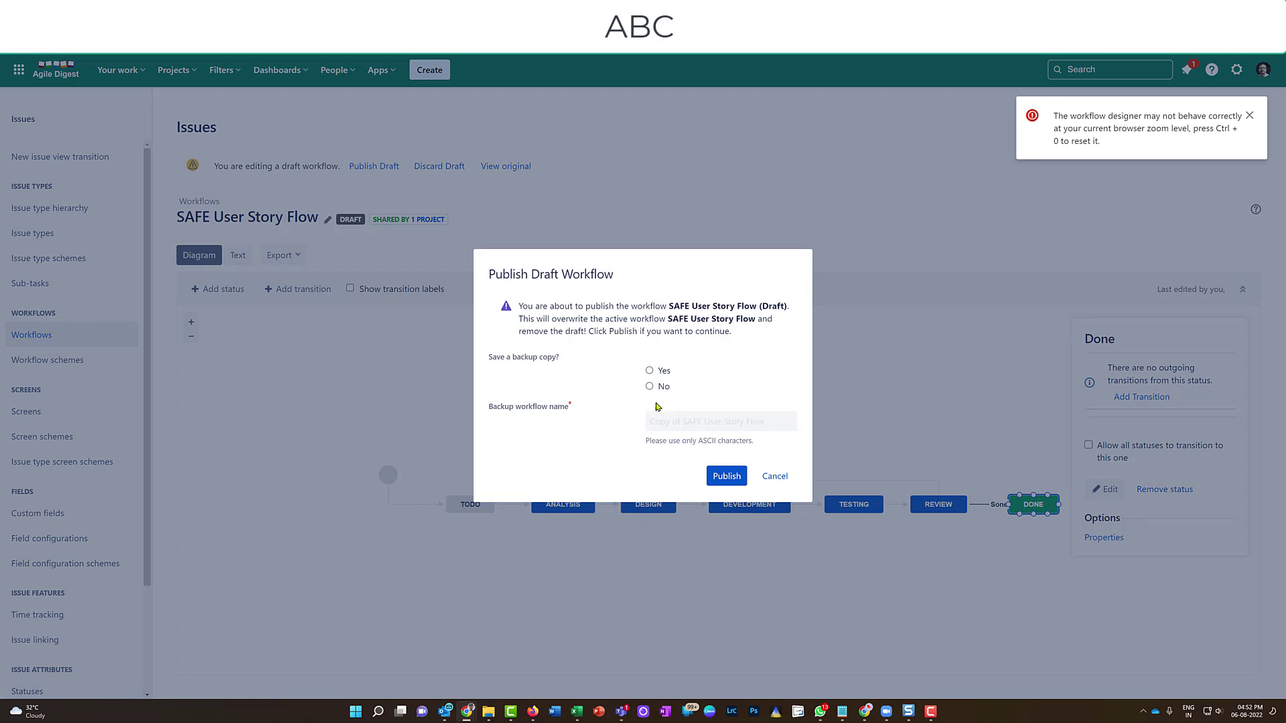
Step: Confirm publishing the SAFE User Story Flow draft and reopen the workflow for editing
click(722, 476)
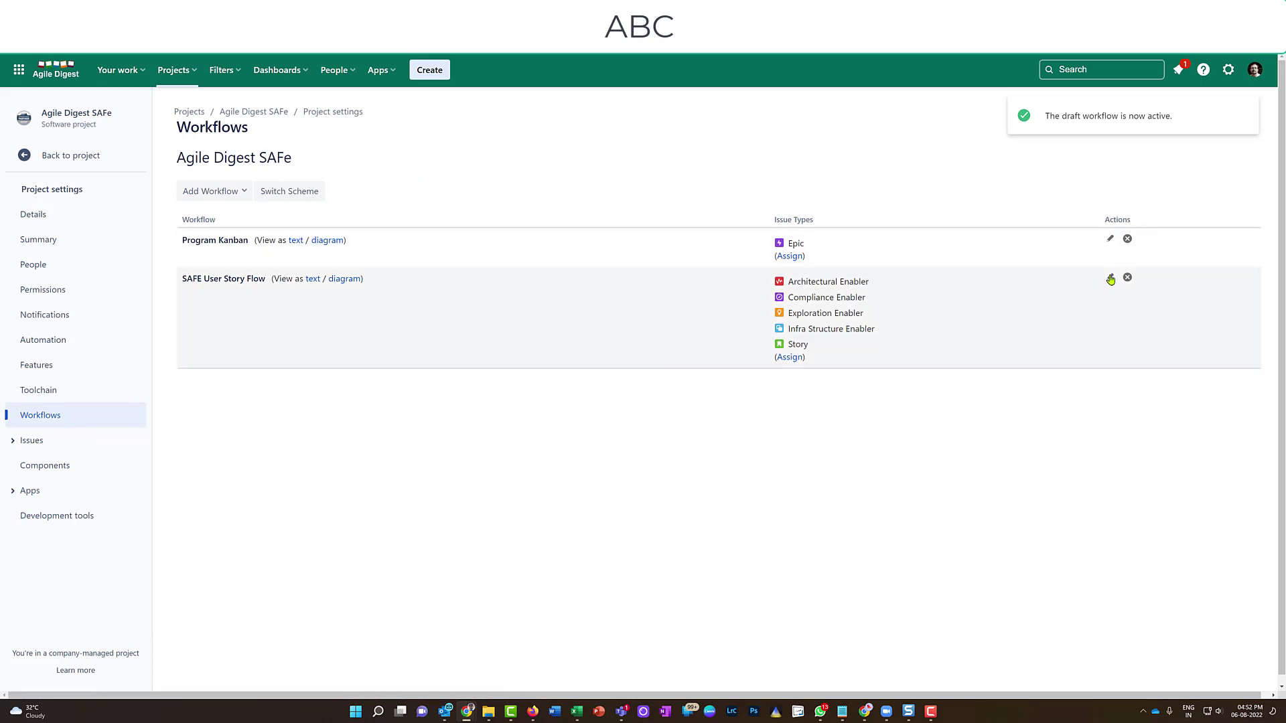
click(1109, 278)
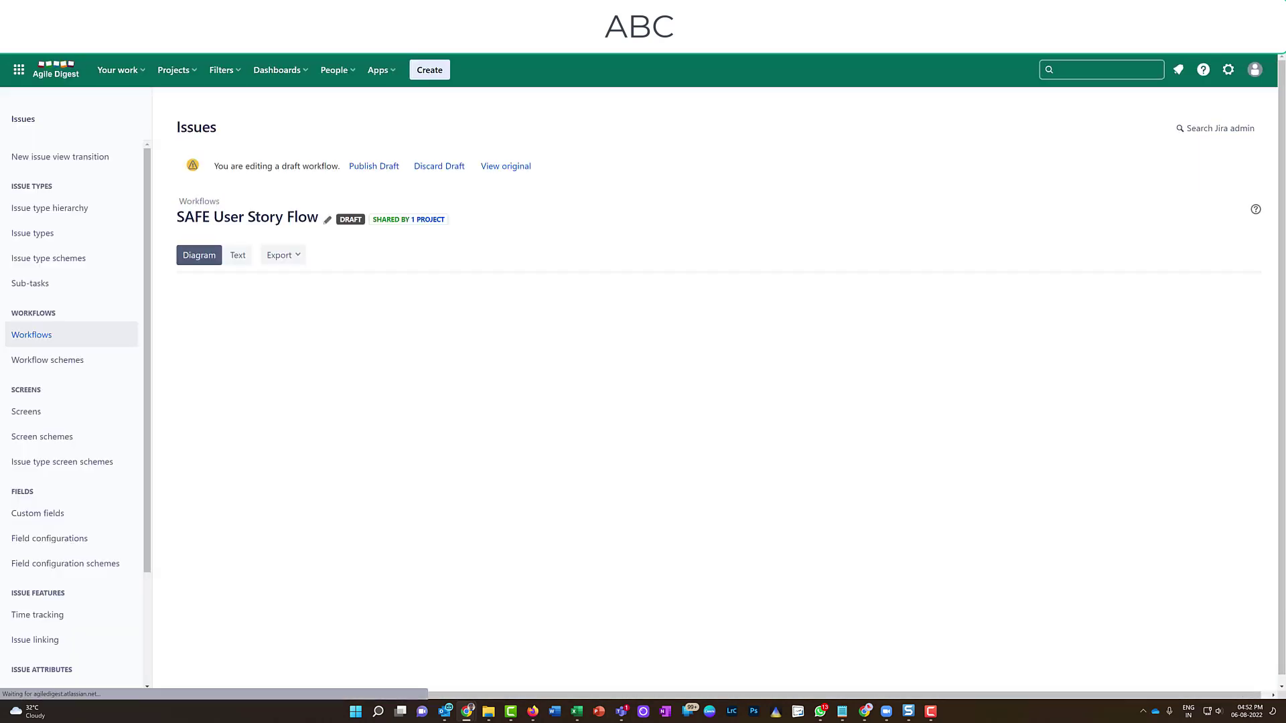
click(1035, 503)
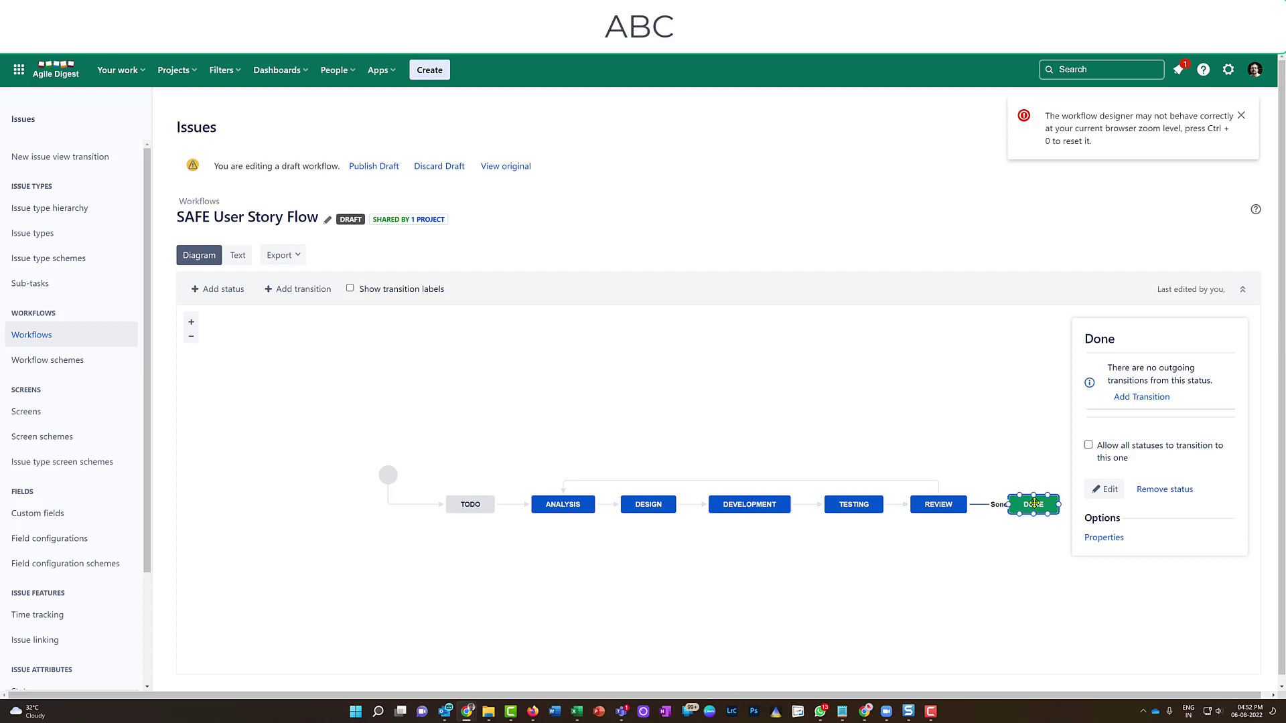
click(1102, 538)
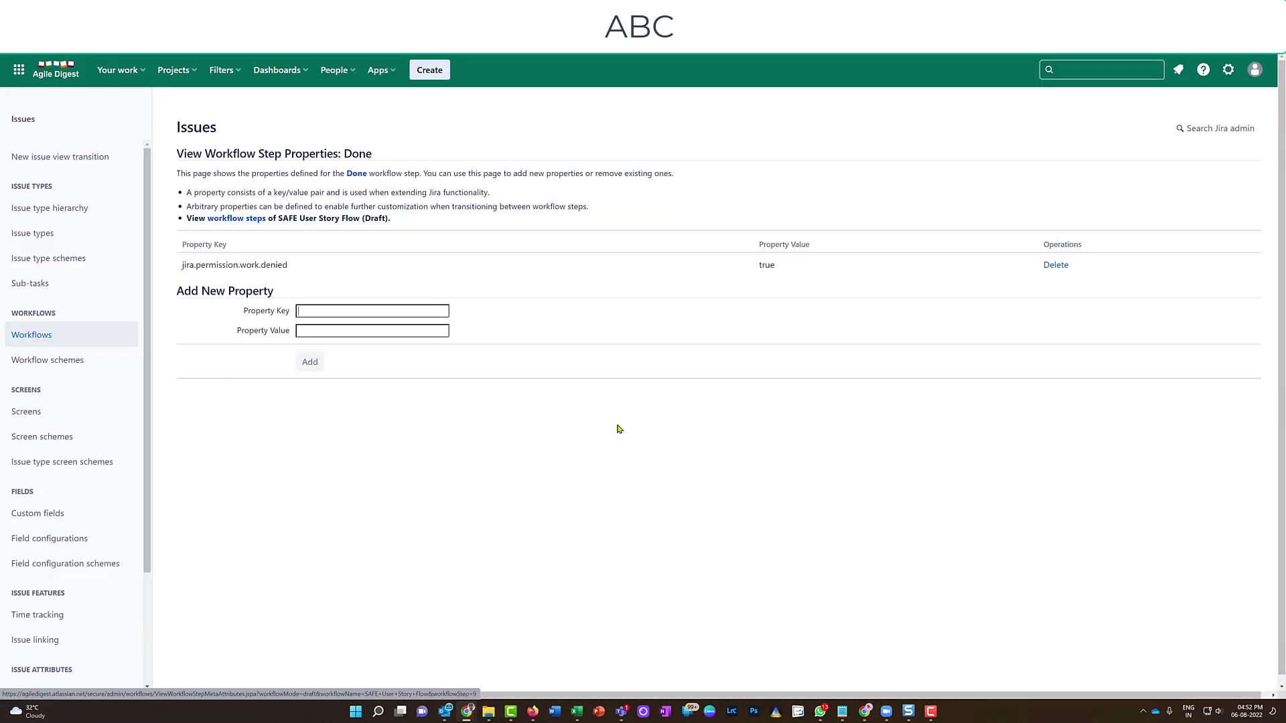
drag(180, 267, 904, 270)
key(alt+Left)
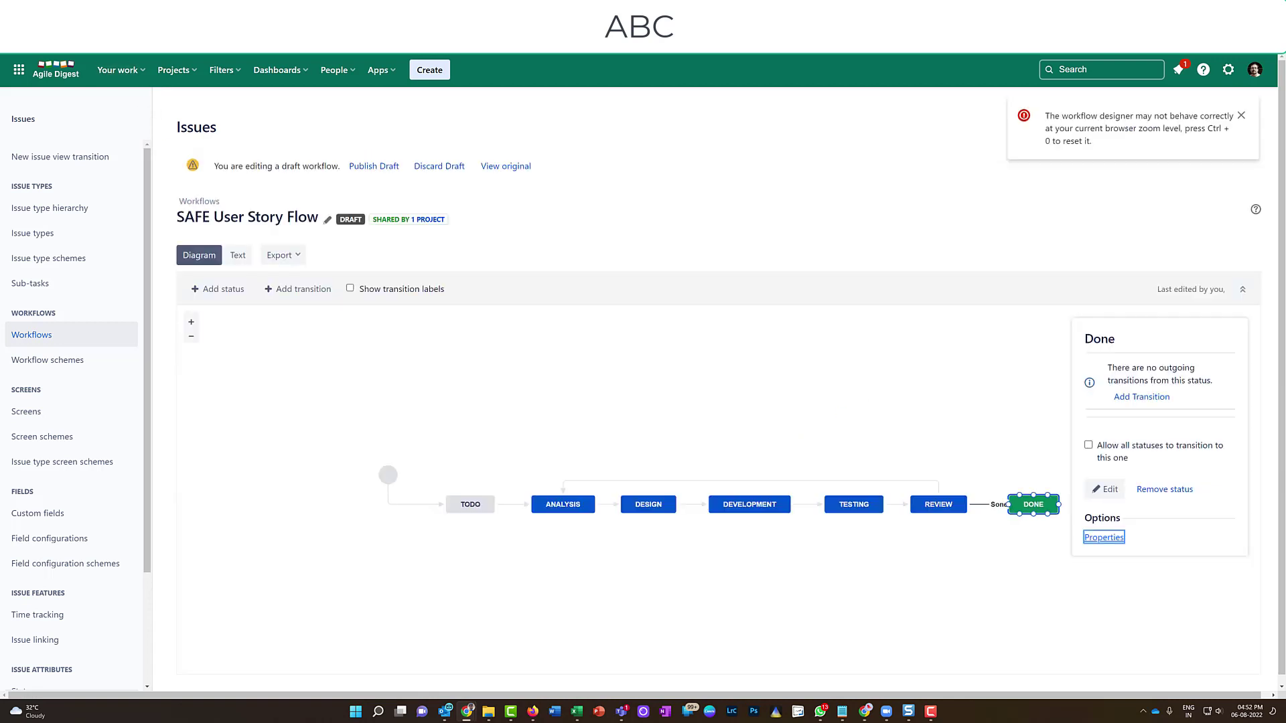
Step: Return to the Agile Digest SAFe board and check the Done Story 1's actions menu
click(184, 74)
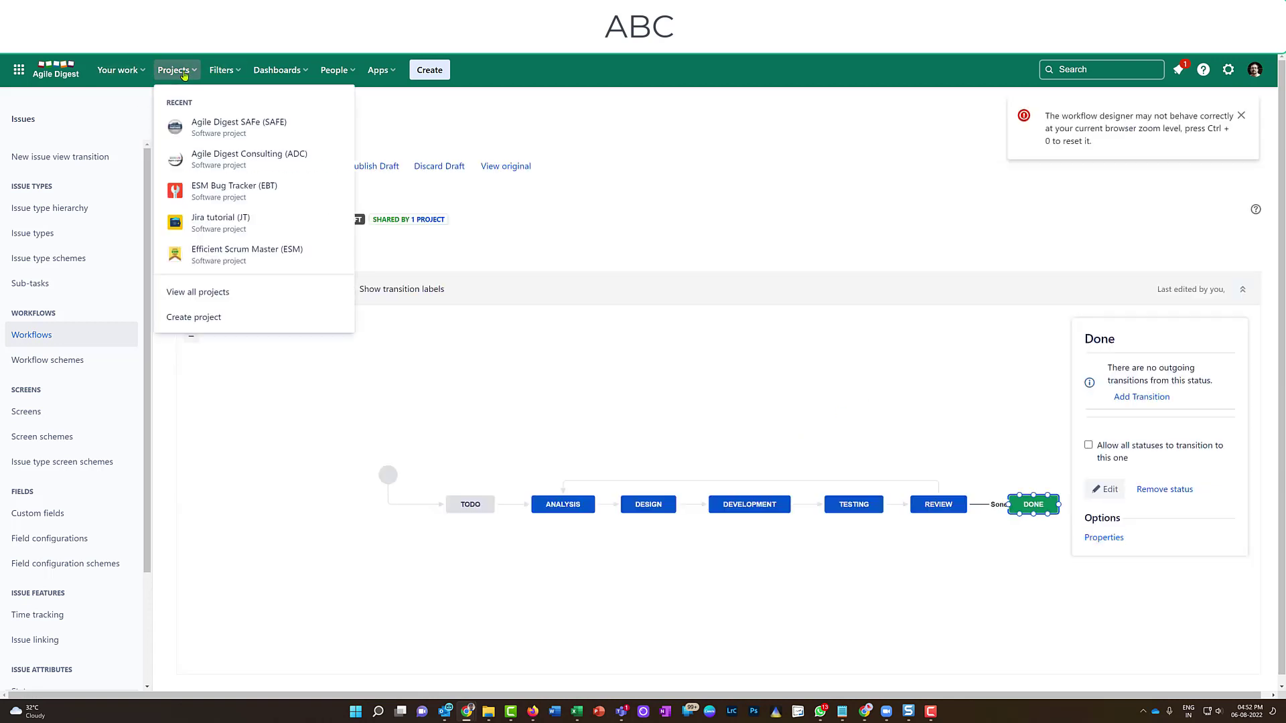
click(225, 130)
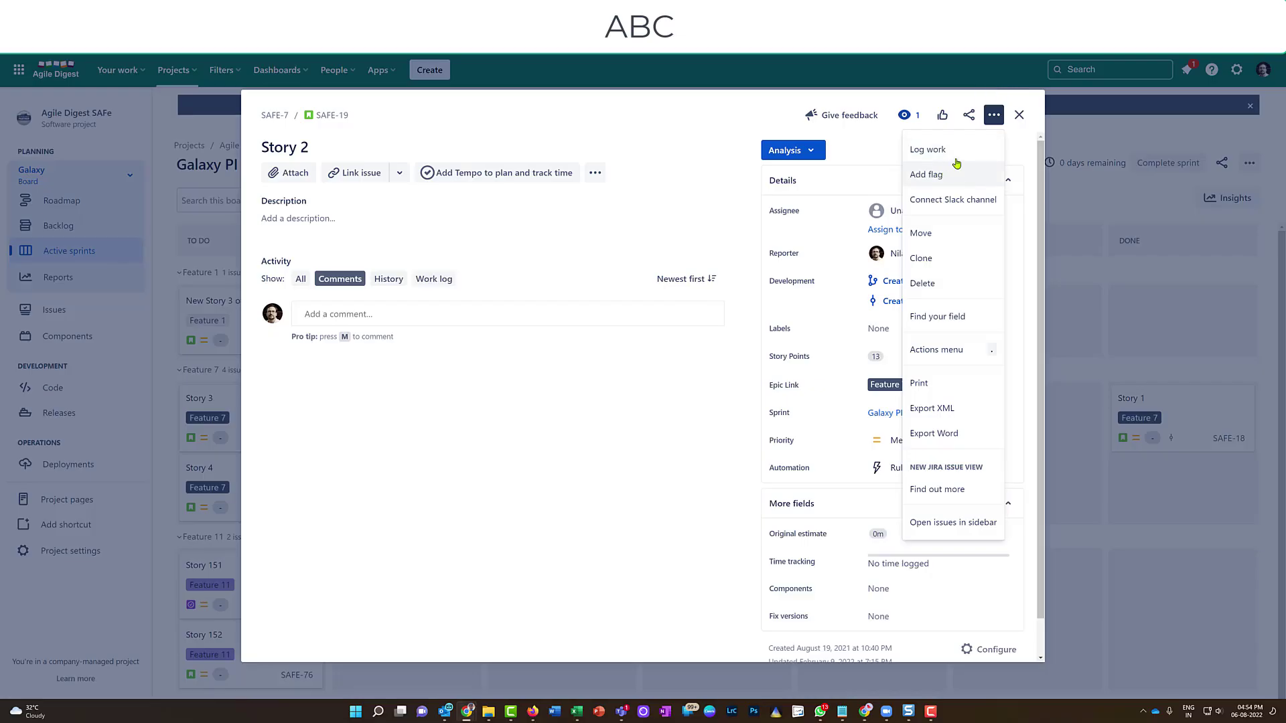
click(1019, 115)
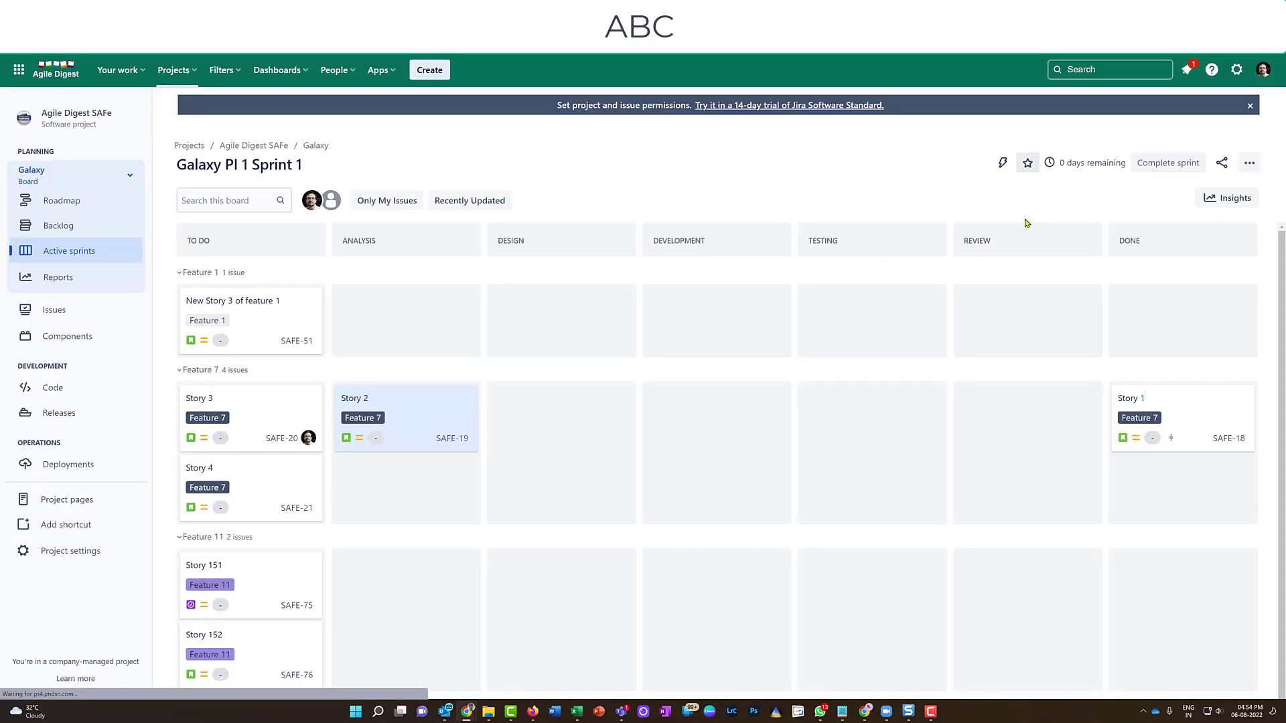
click(1193, 412)
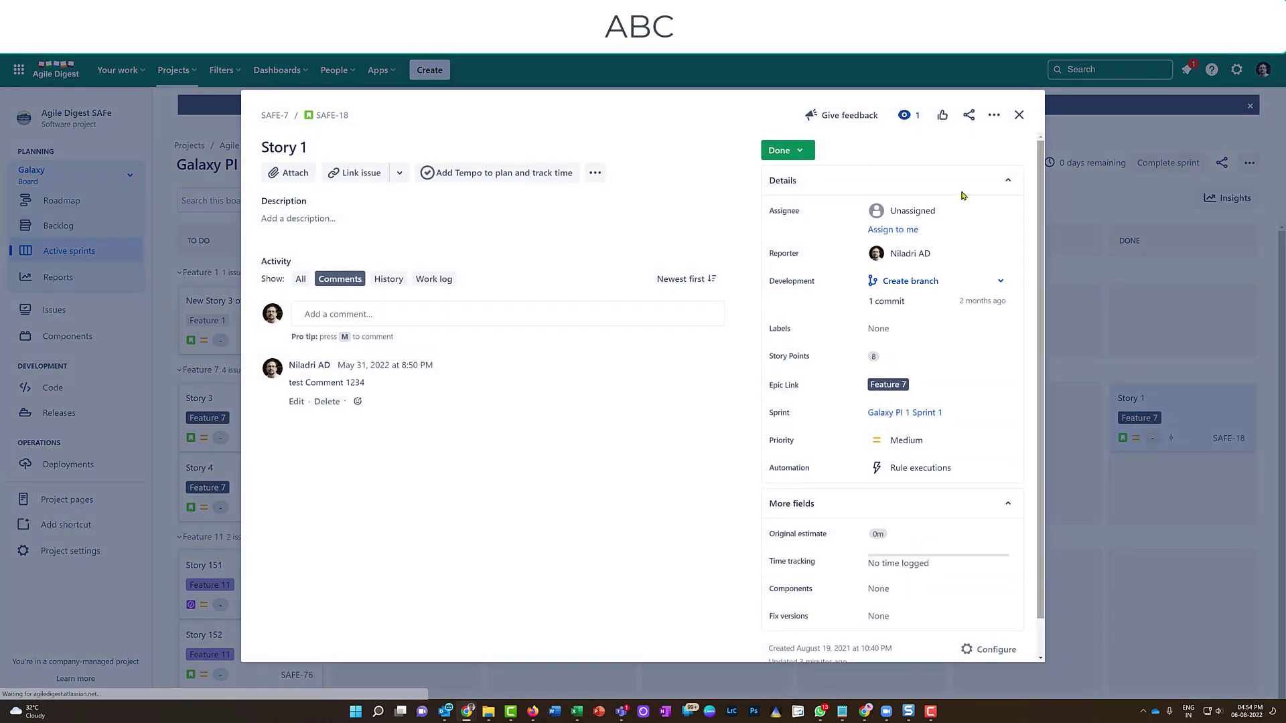
click(993, 116)
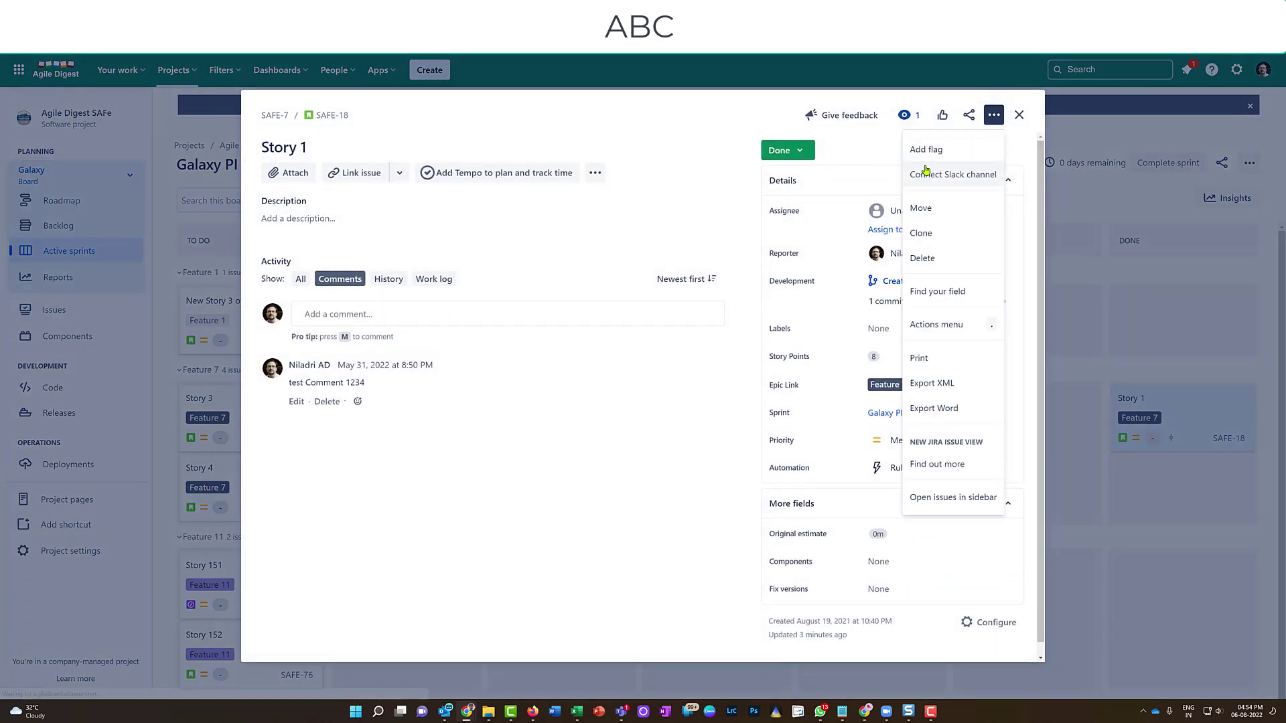
click(663, 472)
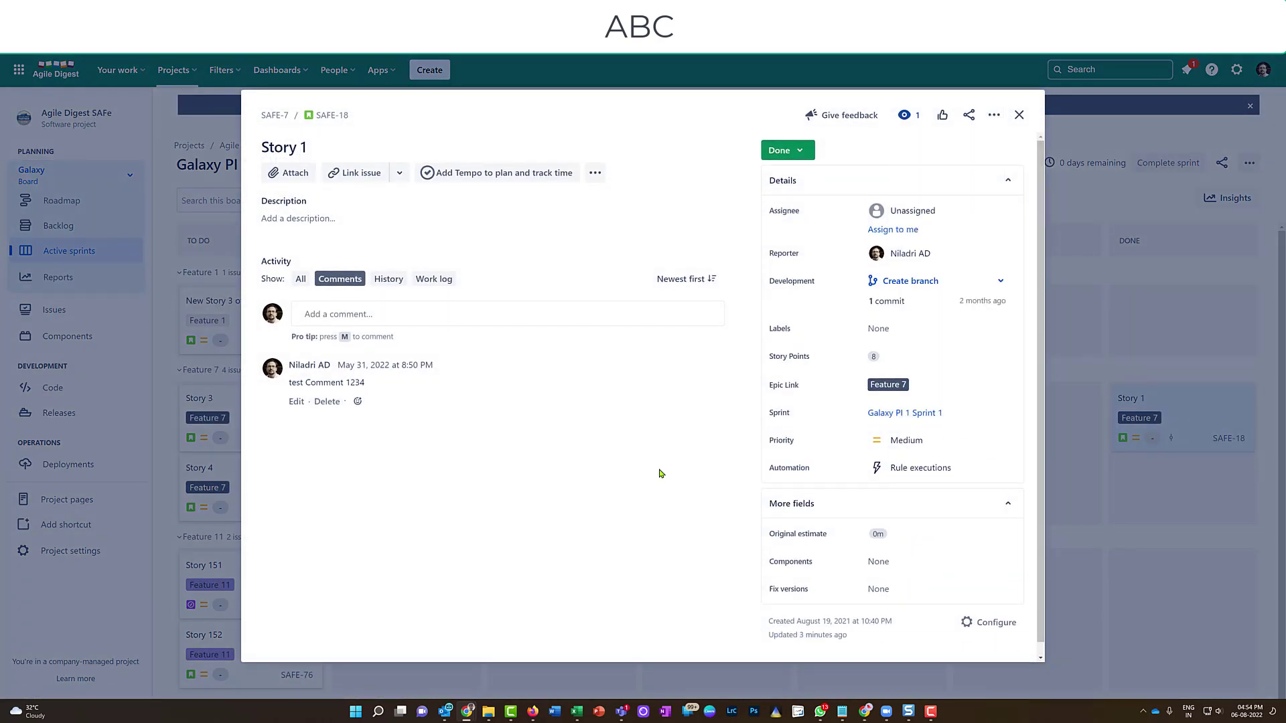
click(1018, 115)
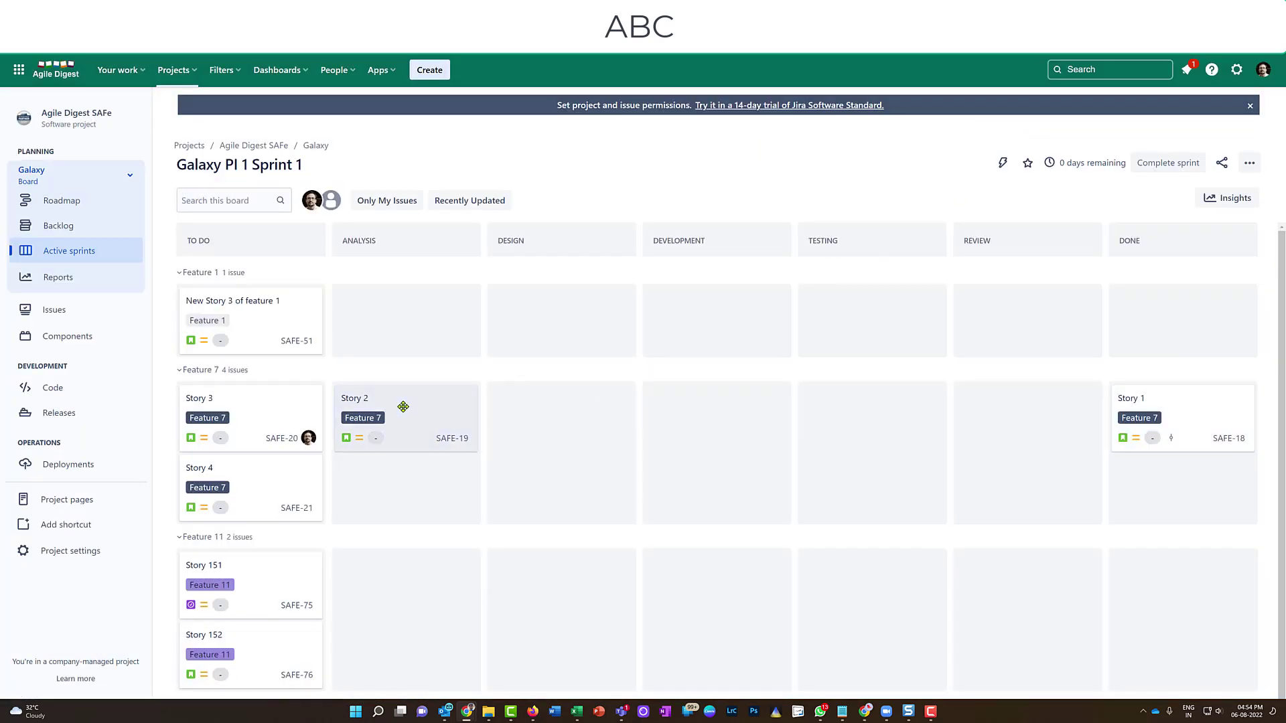
Step: Review the details of Story 2, Story 1 and the Todo Story 3, closing each
click(362, 398)
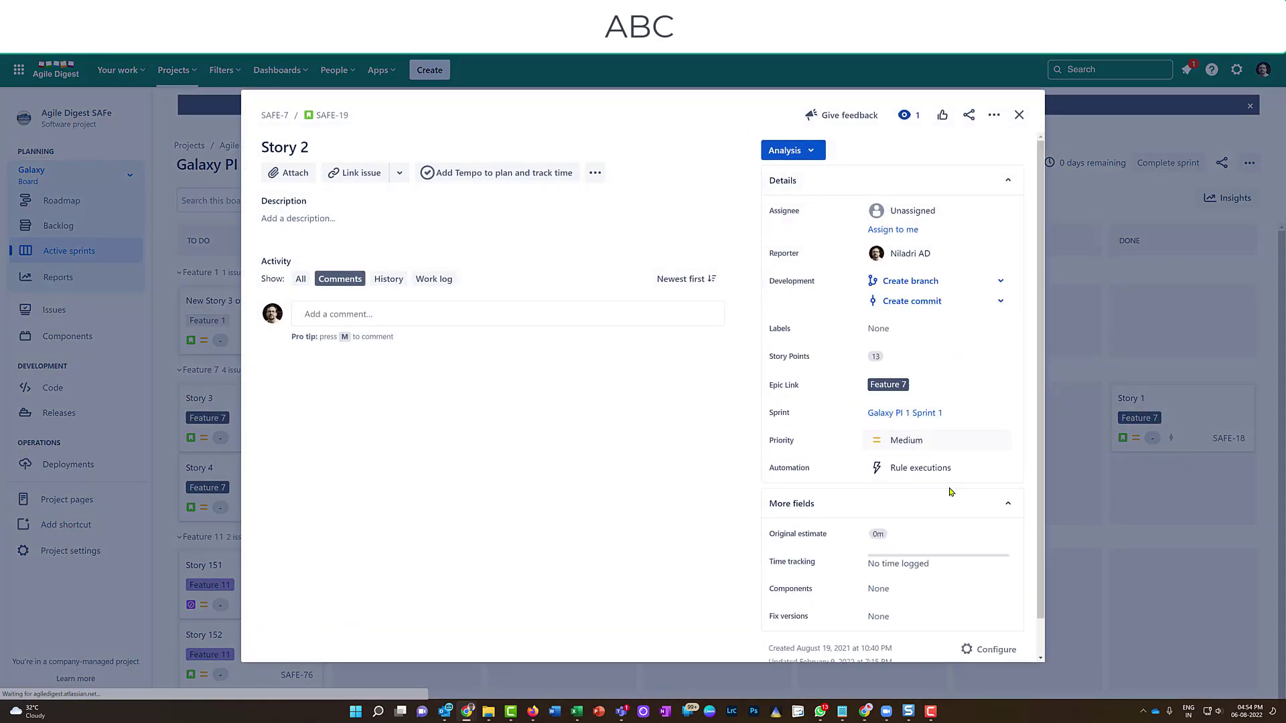
scroll(785, 524, down, 1)
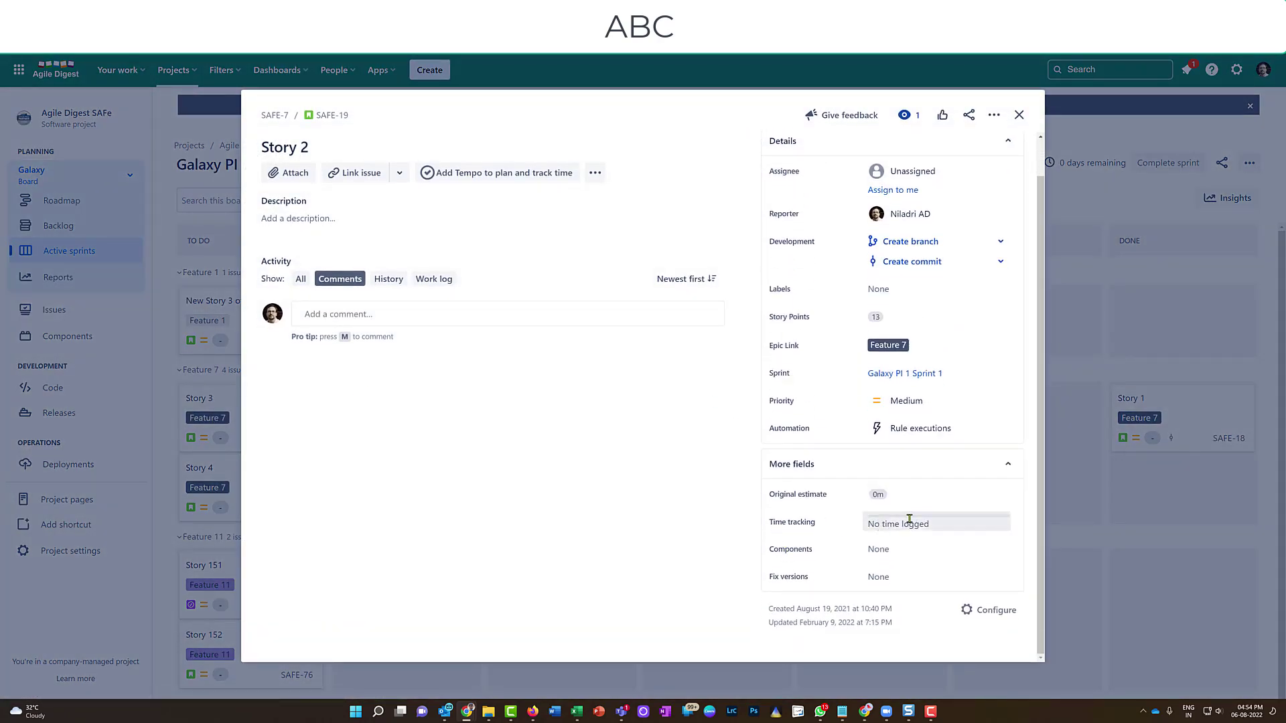
click(1018, 115)
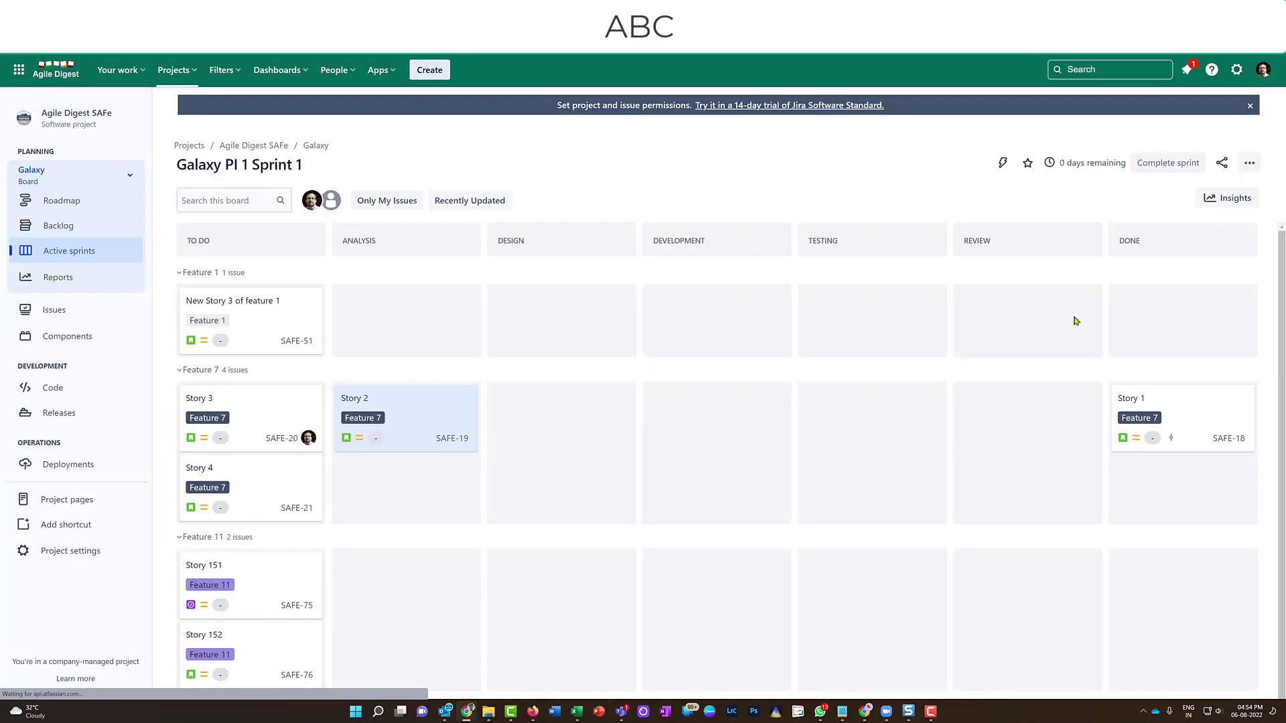
click(1202, 412)
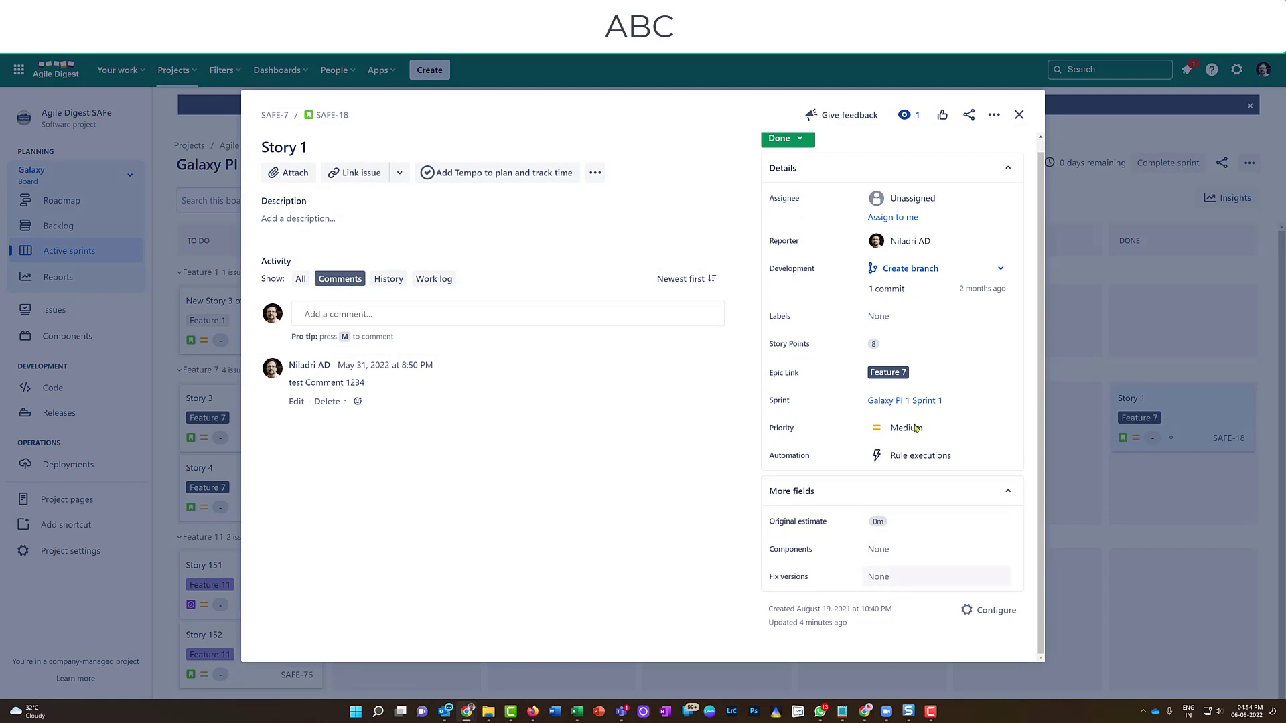
click(1019, 115)
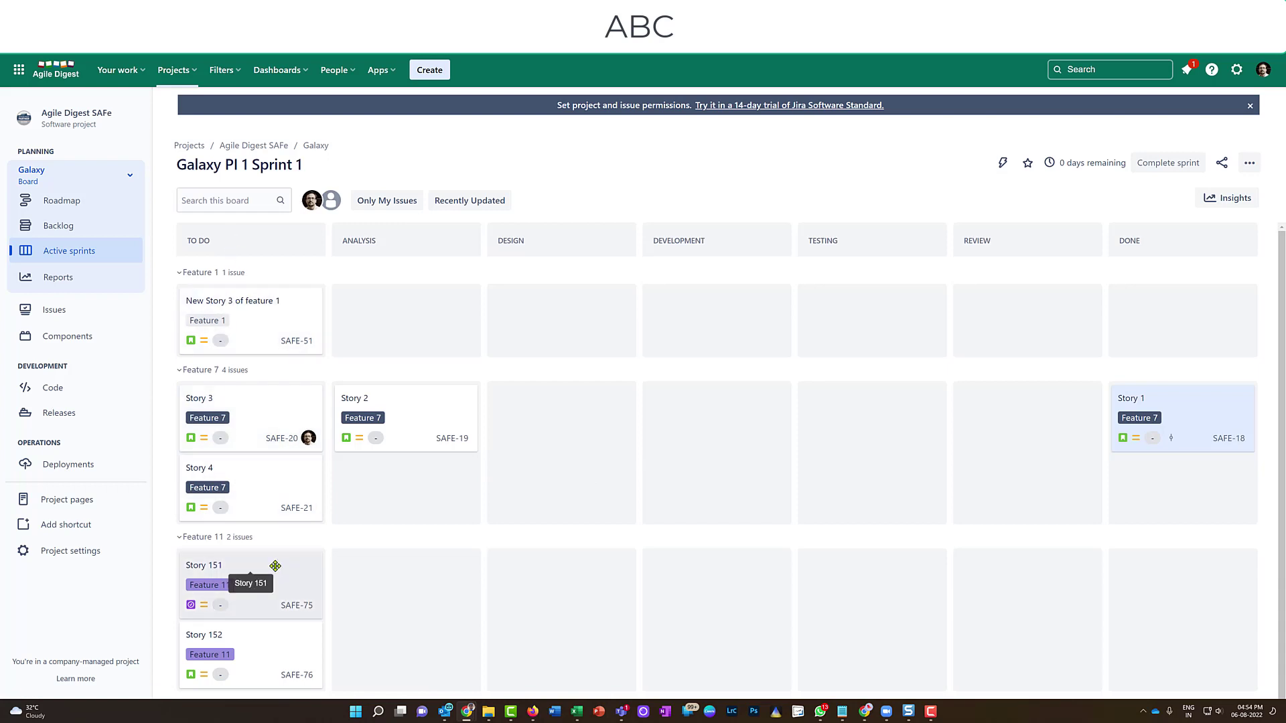
click(280, 412)
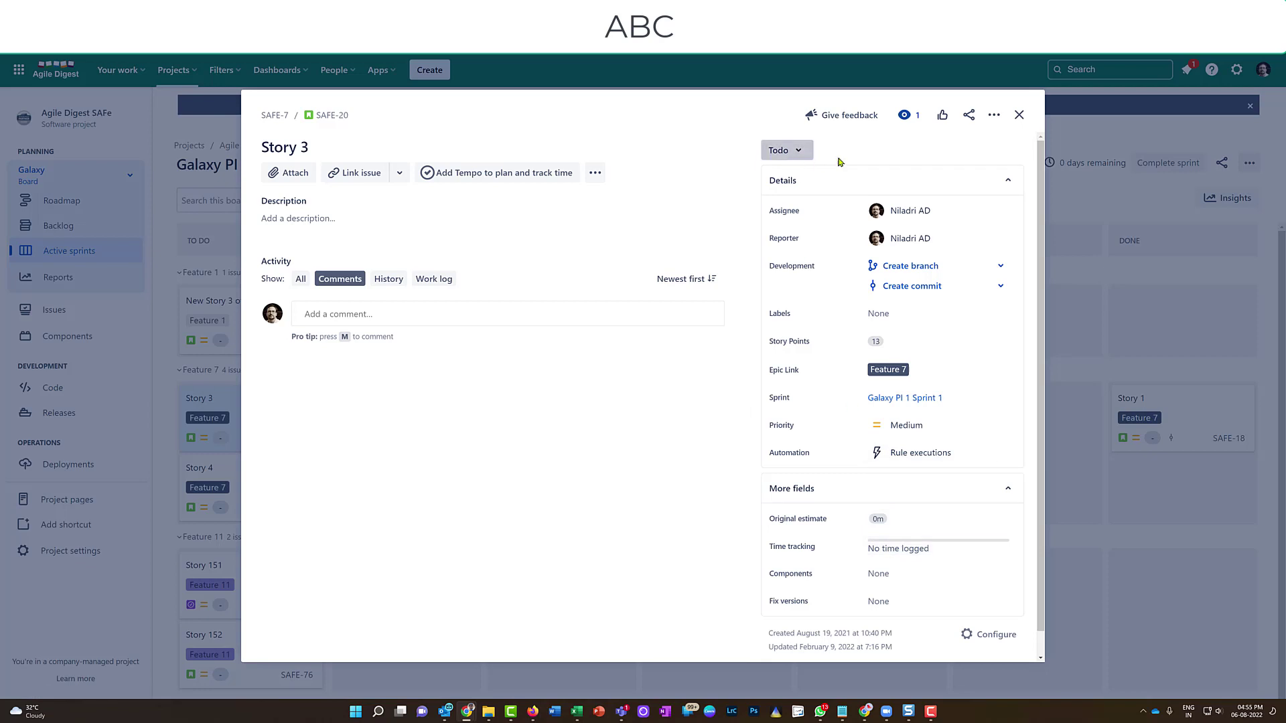
click(1018, 115)
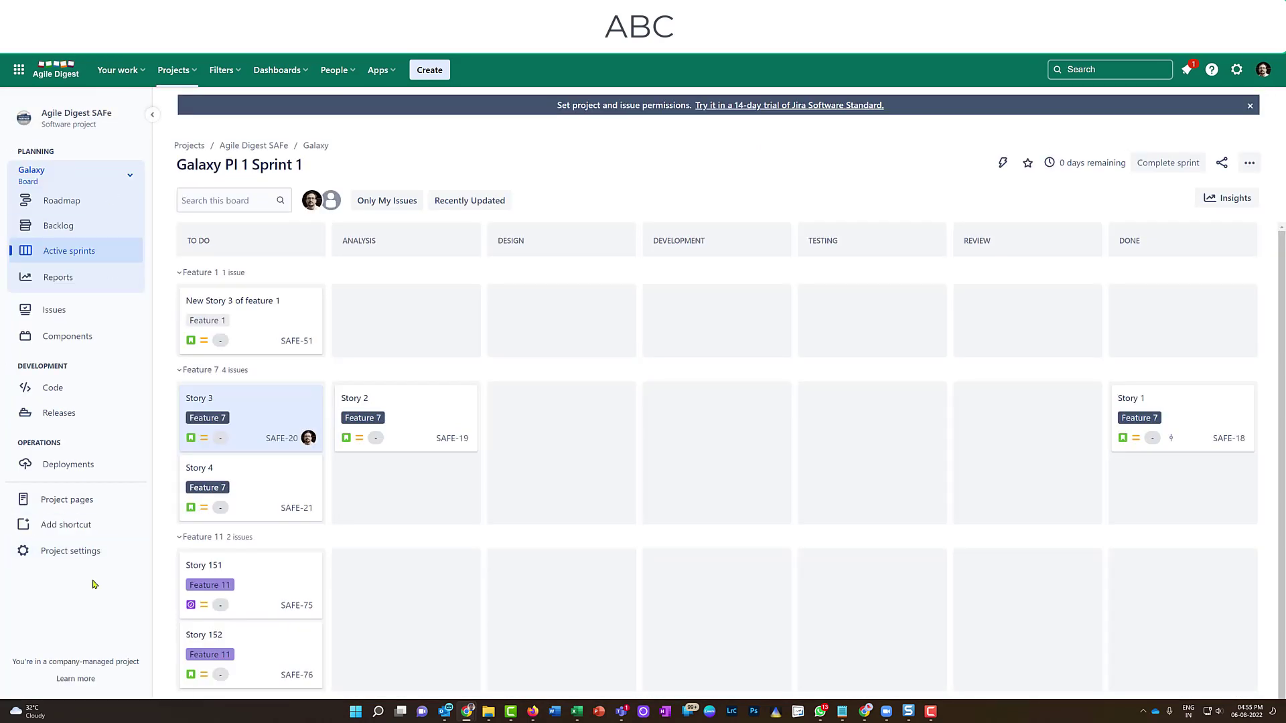
Step: Go to Project settings > Workflows and edit the SAFE User Story Flow draft
click(61, 553)
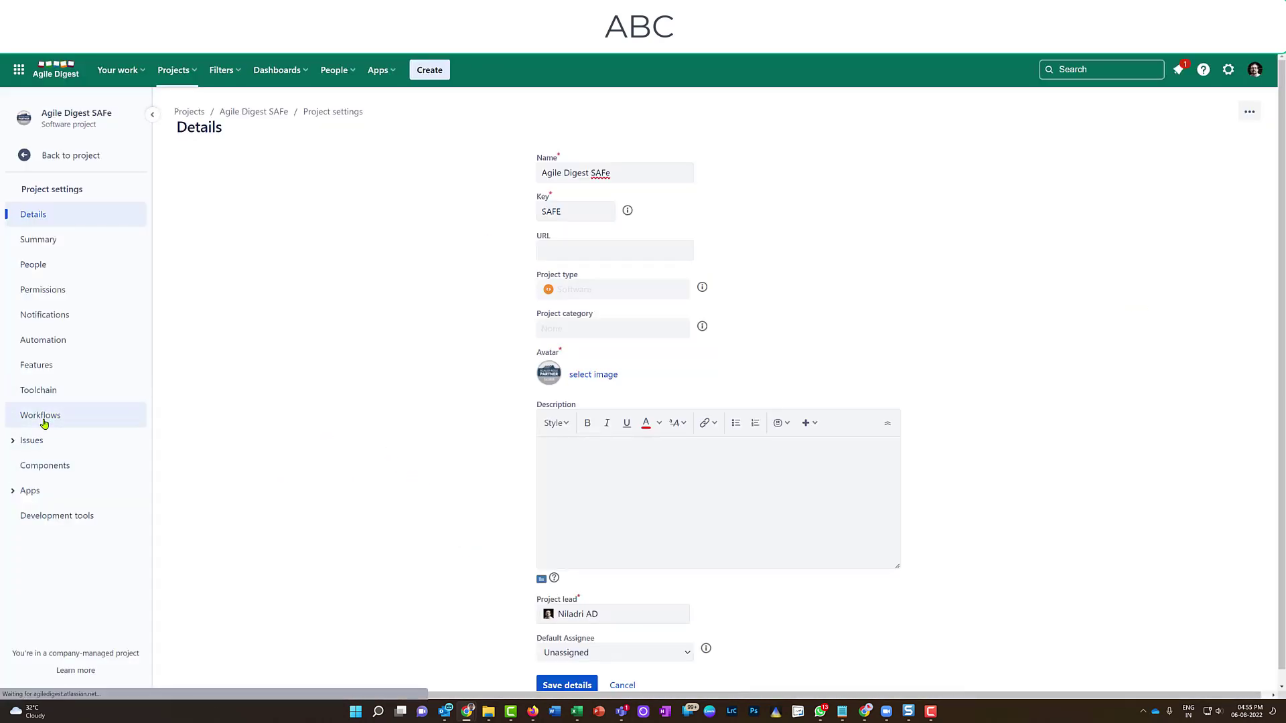
click(42, 419)
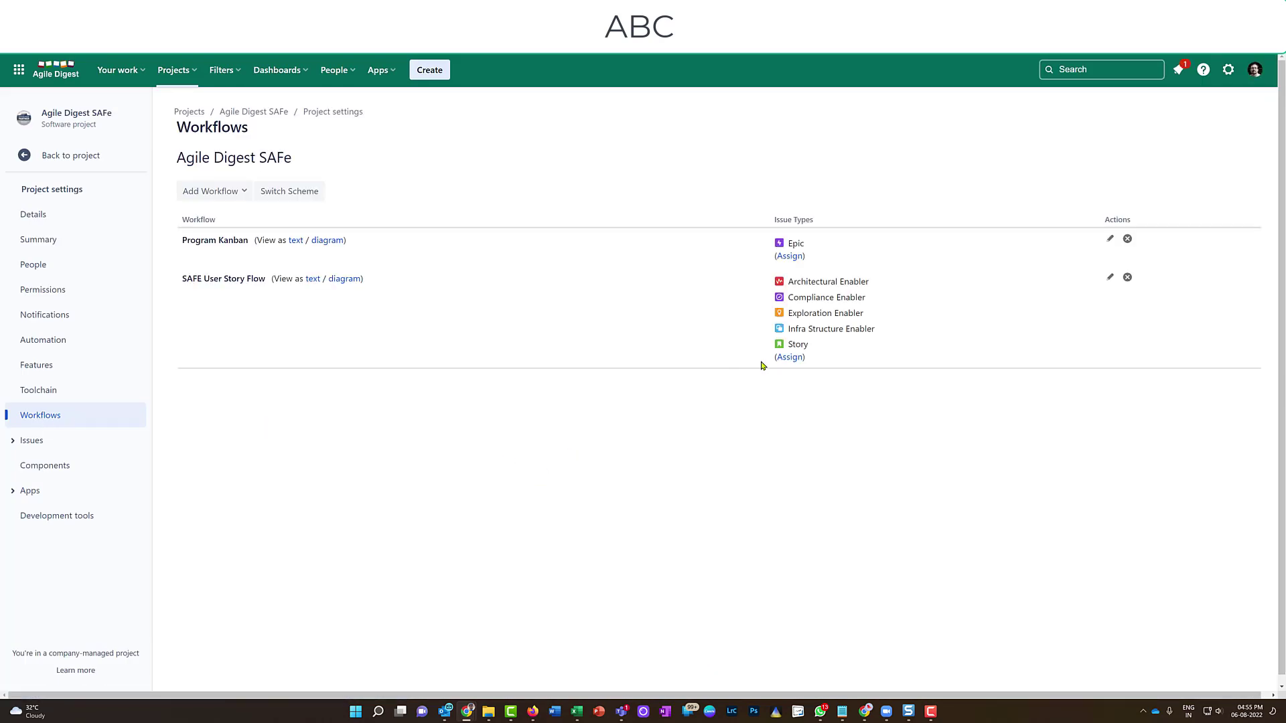
click(1110, 278)
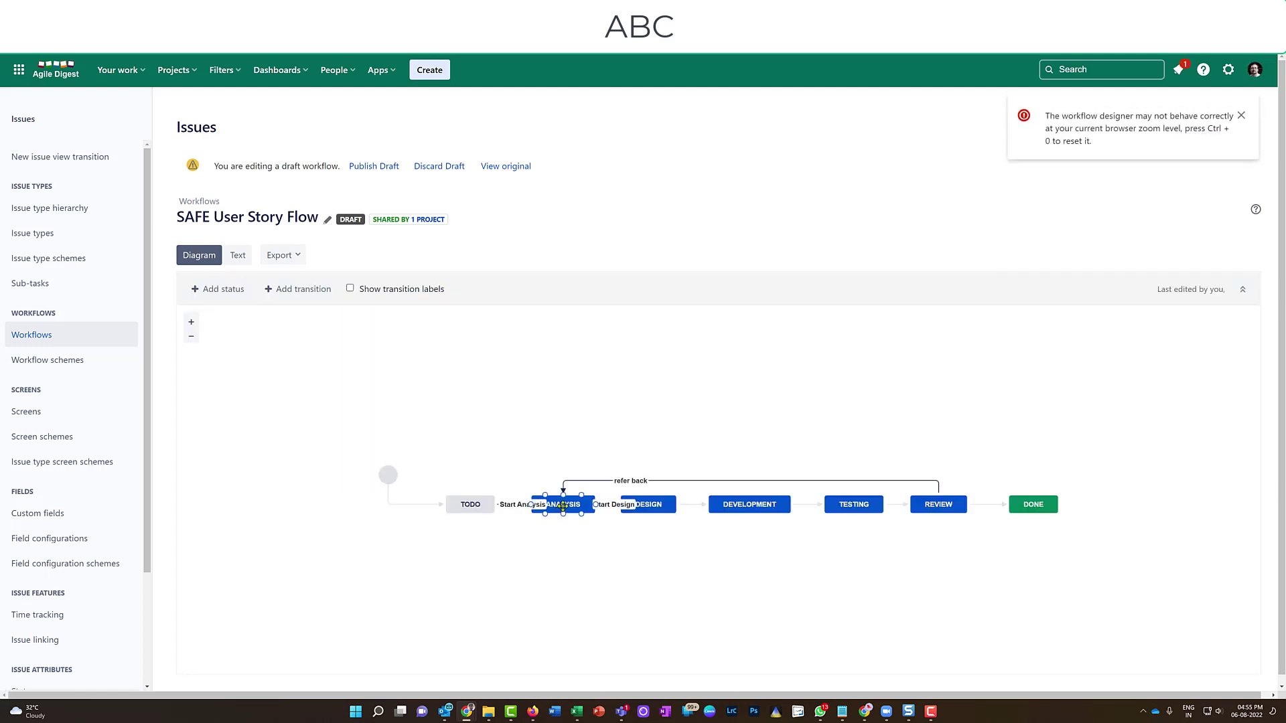
Step: Add jira.permission.work.denied = True to the TODO status and return to the diagram
click(459, 506)
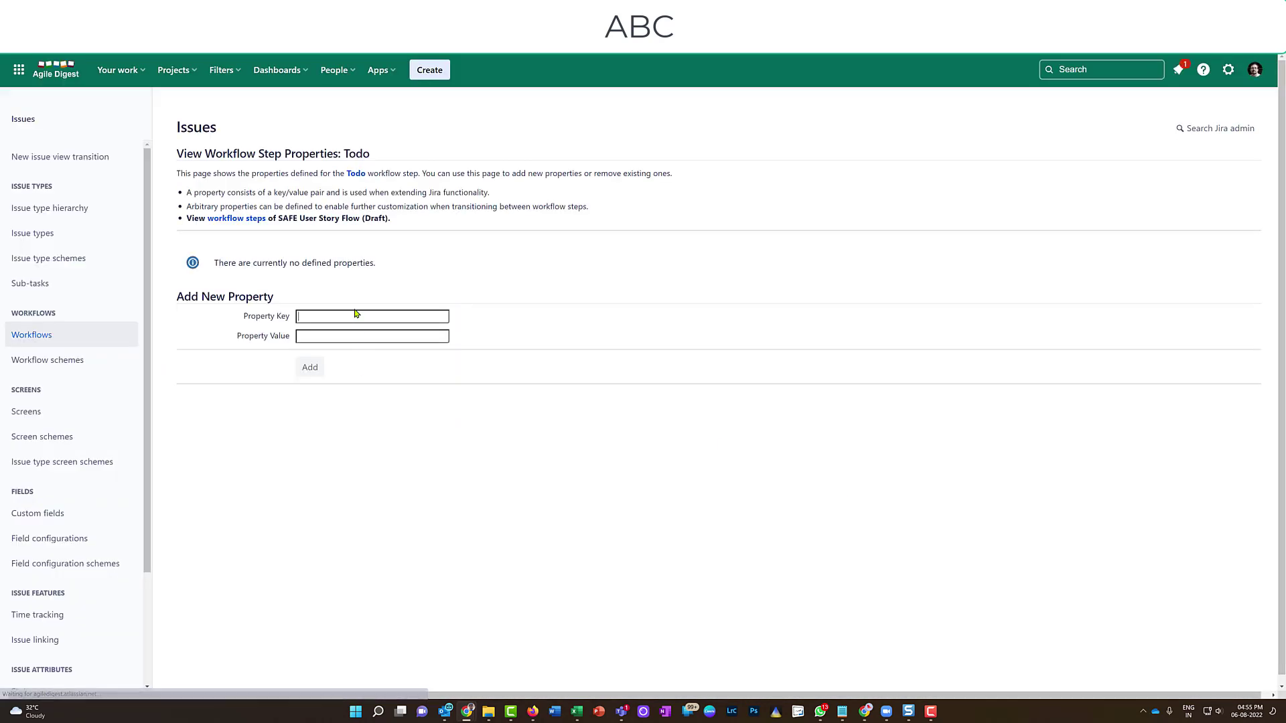
text(jira.permission.work.denied)
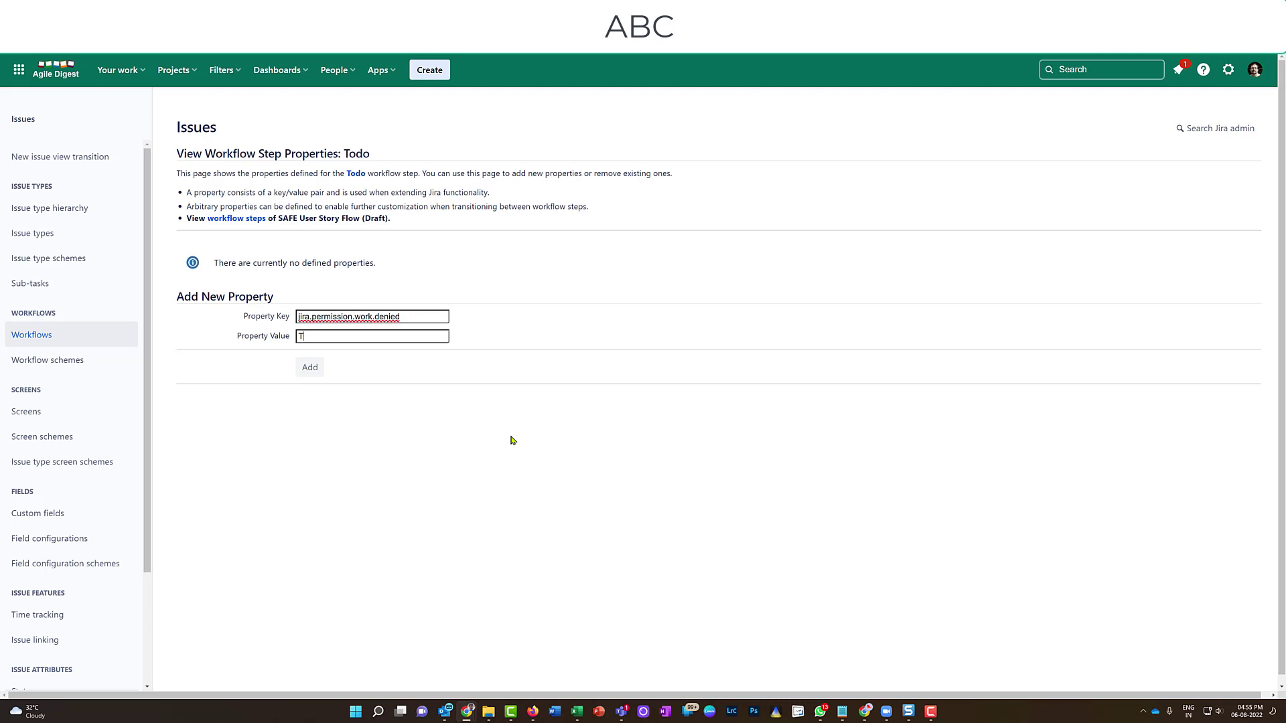
click(315, 369)
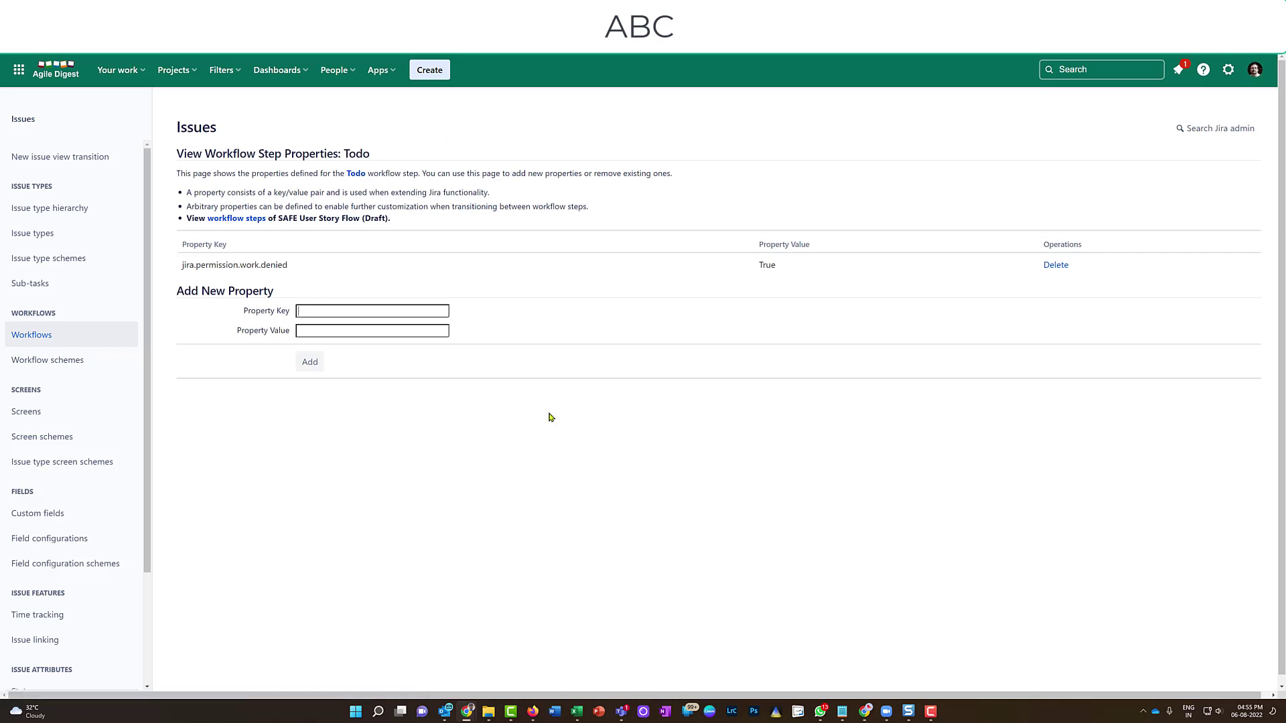
key(alt+Left)
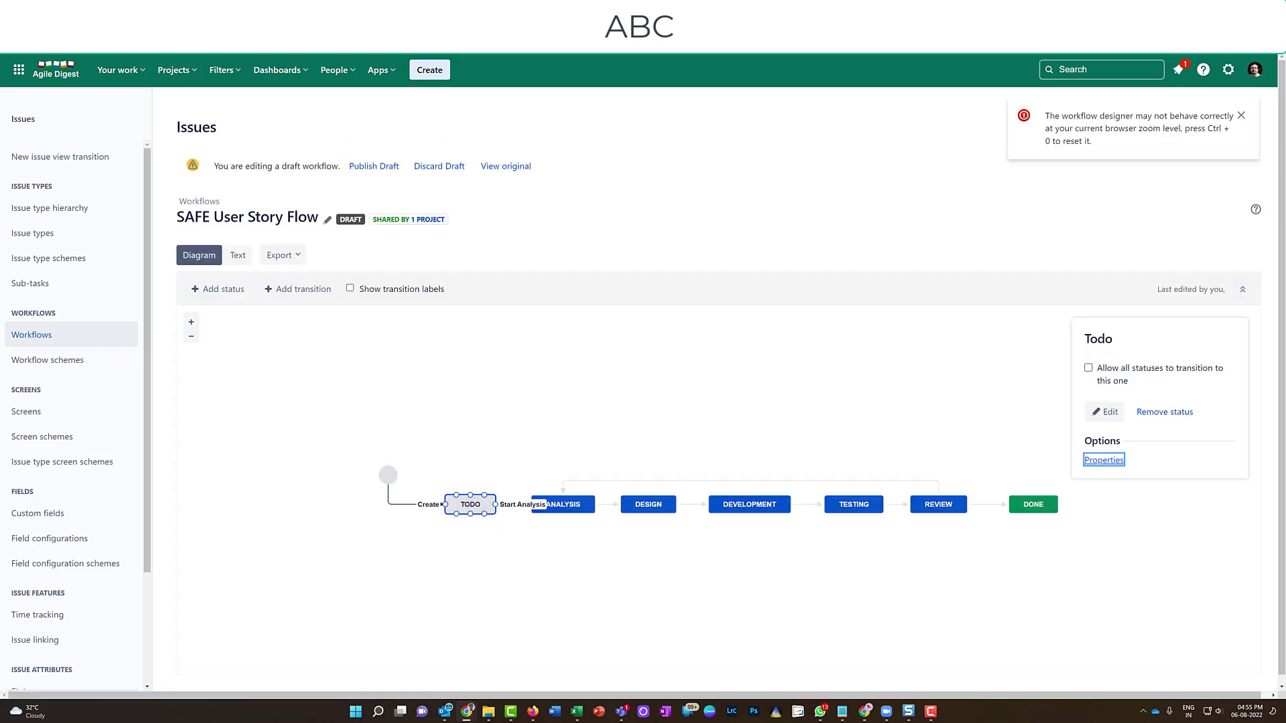
Step: Publish the SAFE User Story Flow draft, answering No to saving a backup copy
click(374, 166)
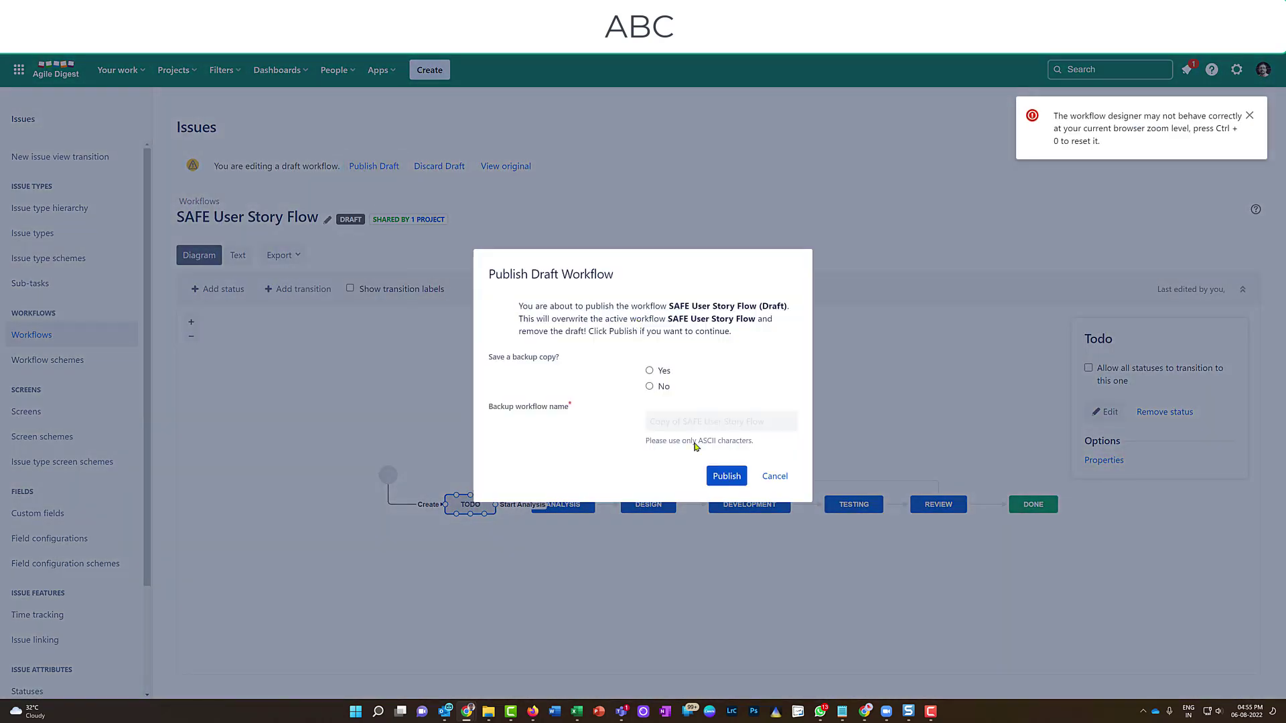
click(649, 386)
click(727, 476)
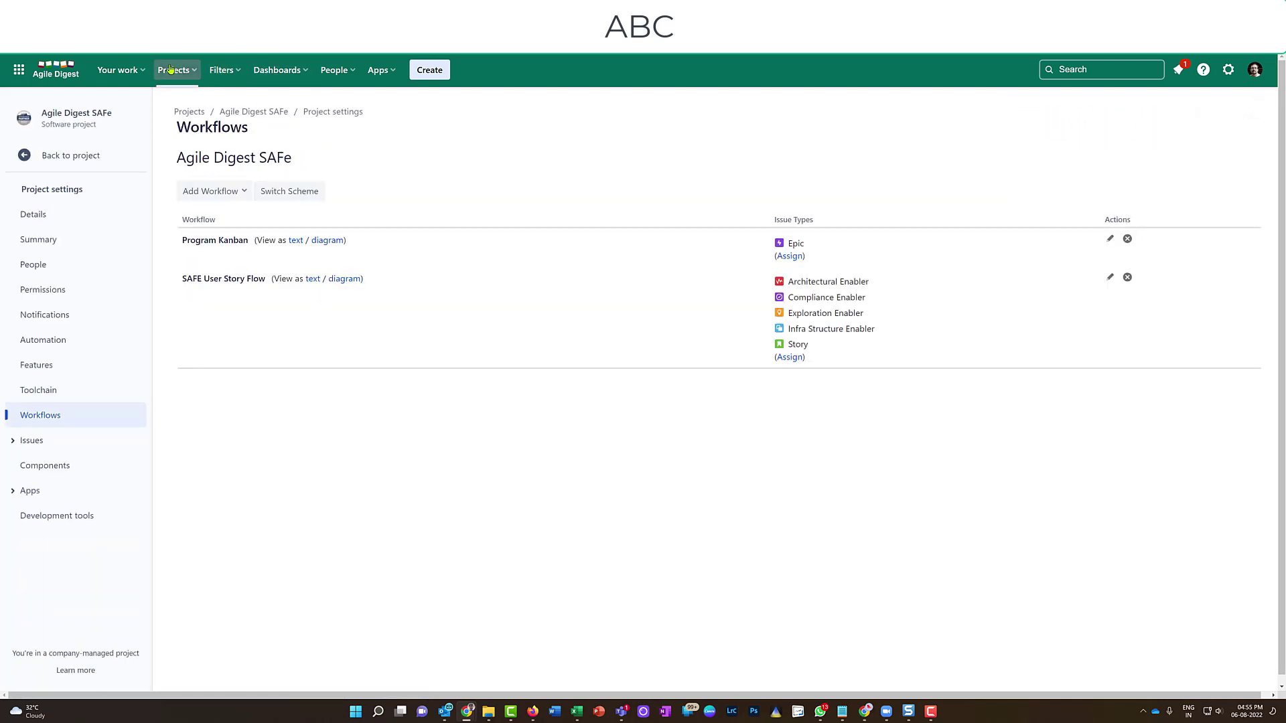
Step: On the Agile Digest SAFe board, check Story 3's actions menu for Log work while in To Do
click(170, 69)
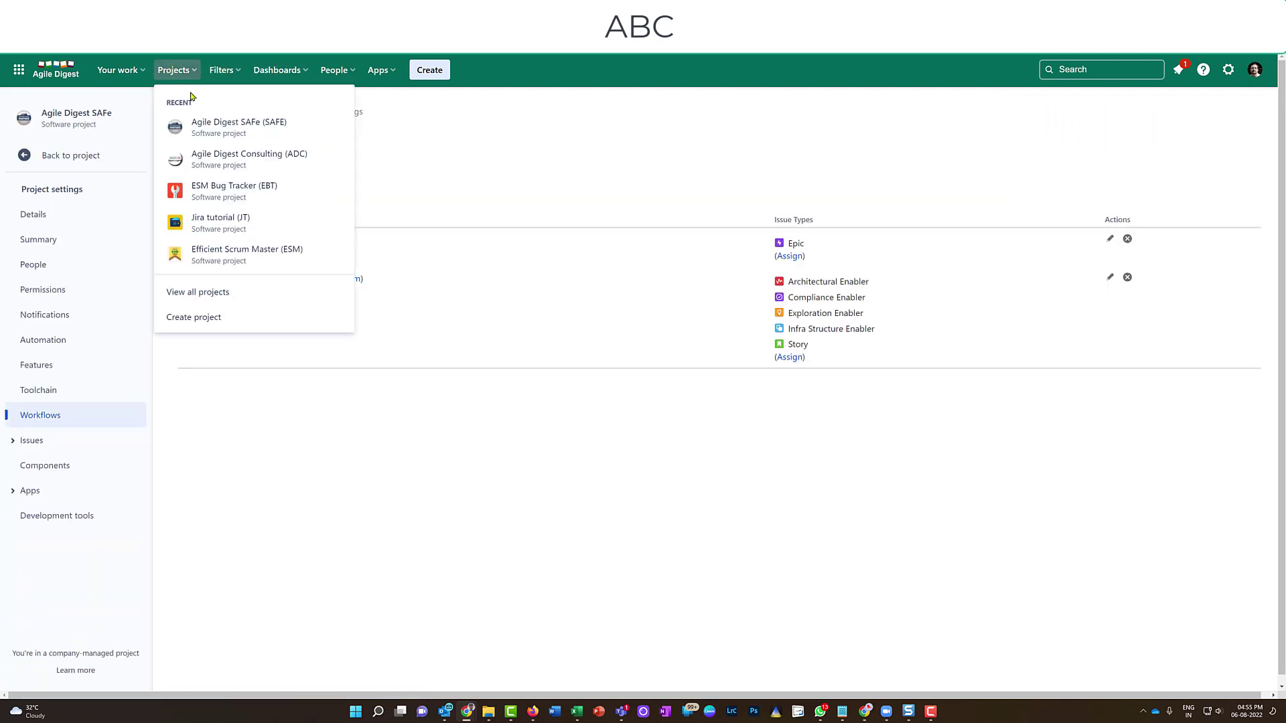
click(215, 123)
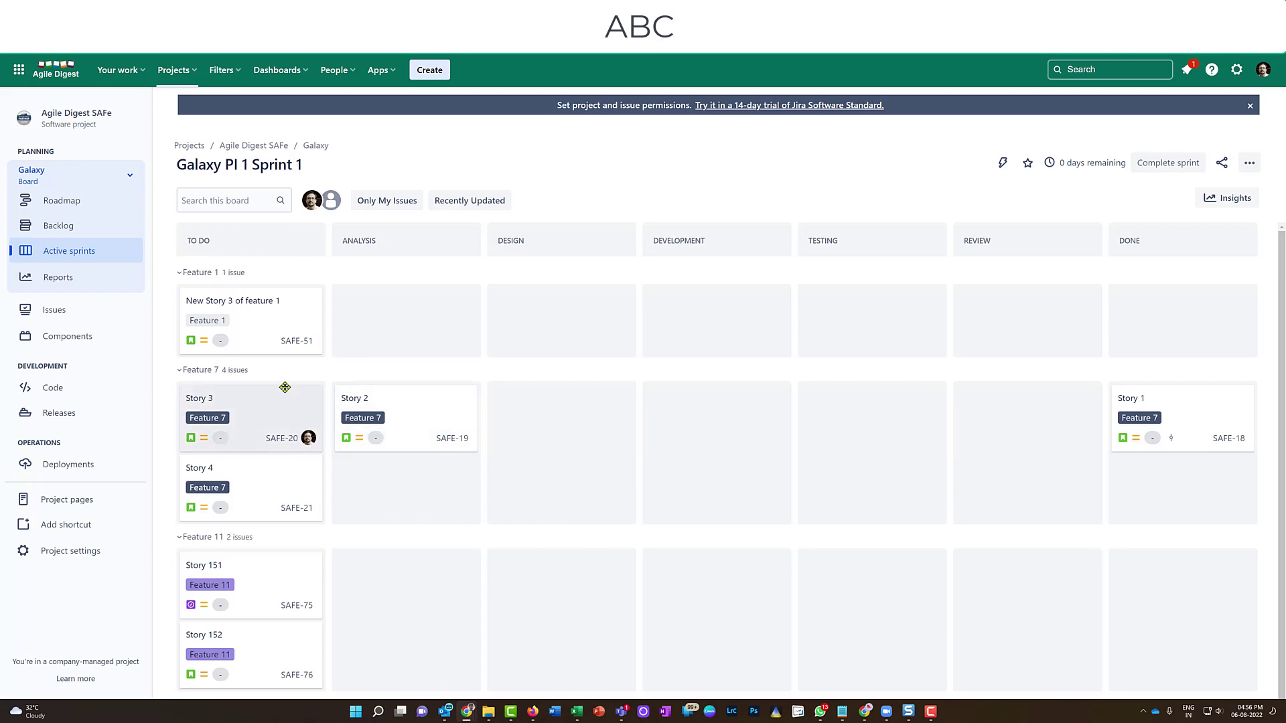
click(277, 416)
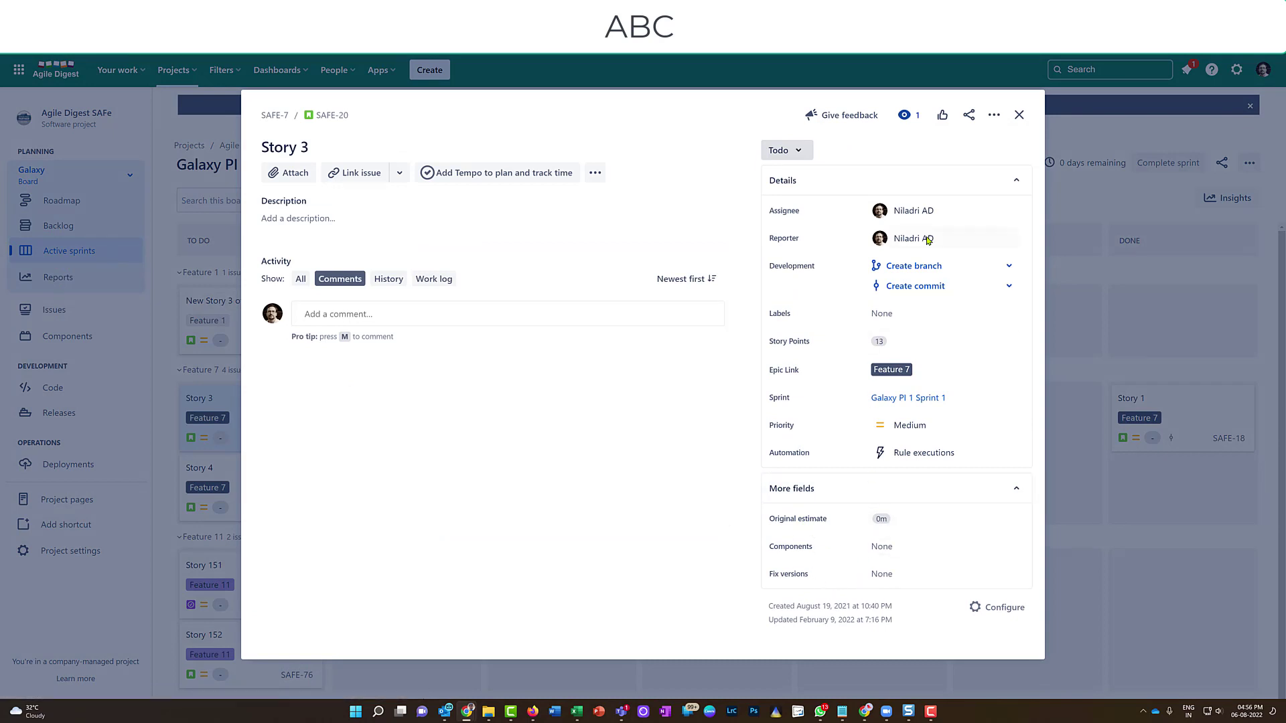
click(993, 115)
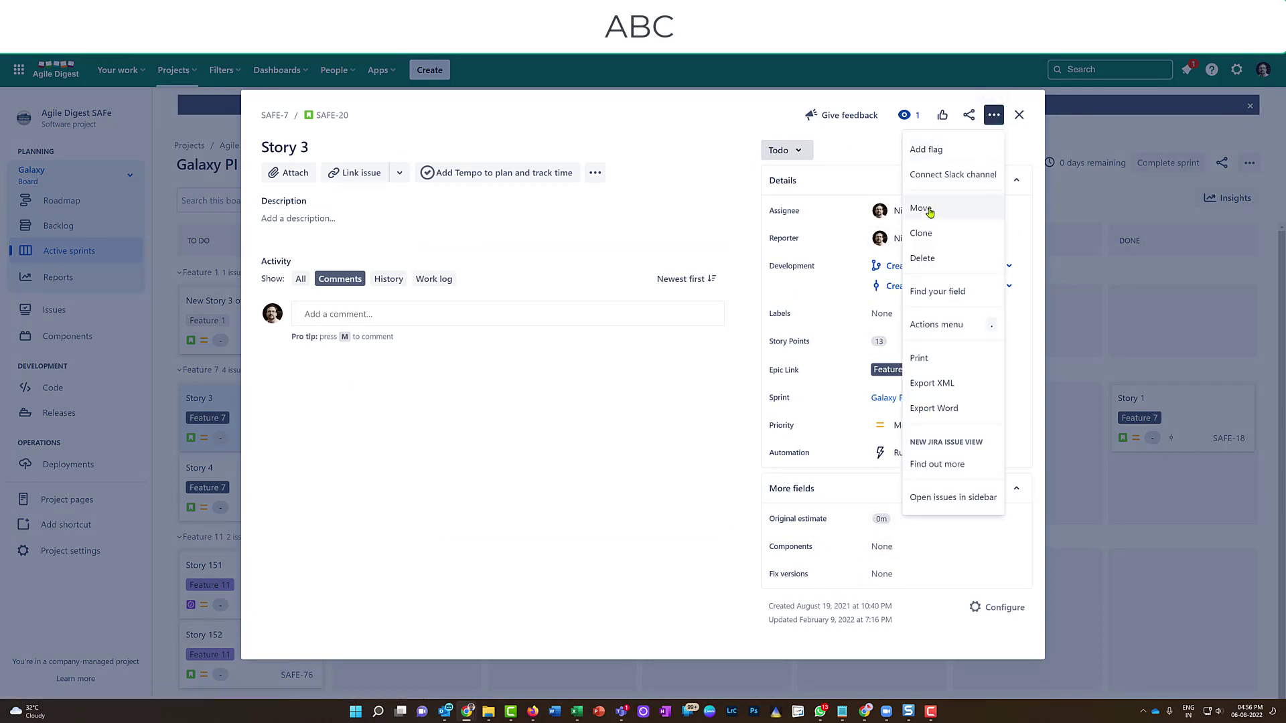
click(1019, 117)
click(1019, 116)
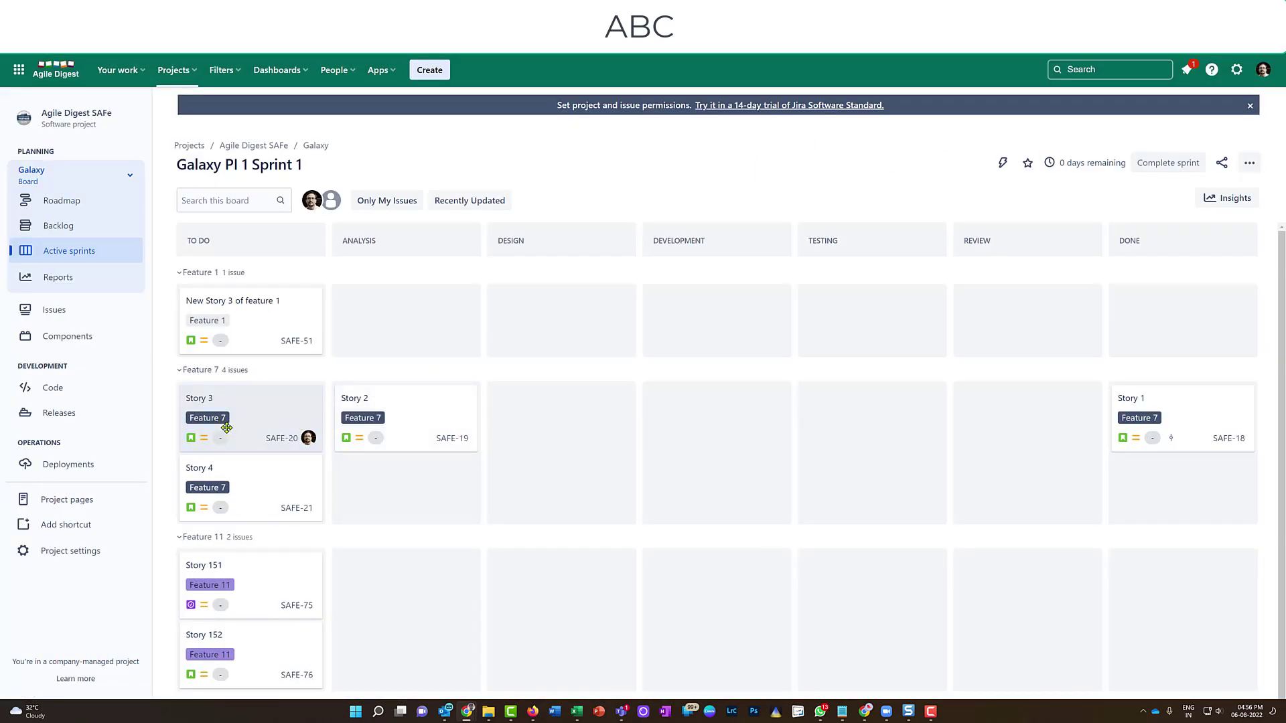
Step: Drag Story 3 (SAFE-20) into ANALYSIS and confirm Log work now appears in its actions
drag(226, 427, 385, 458)
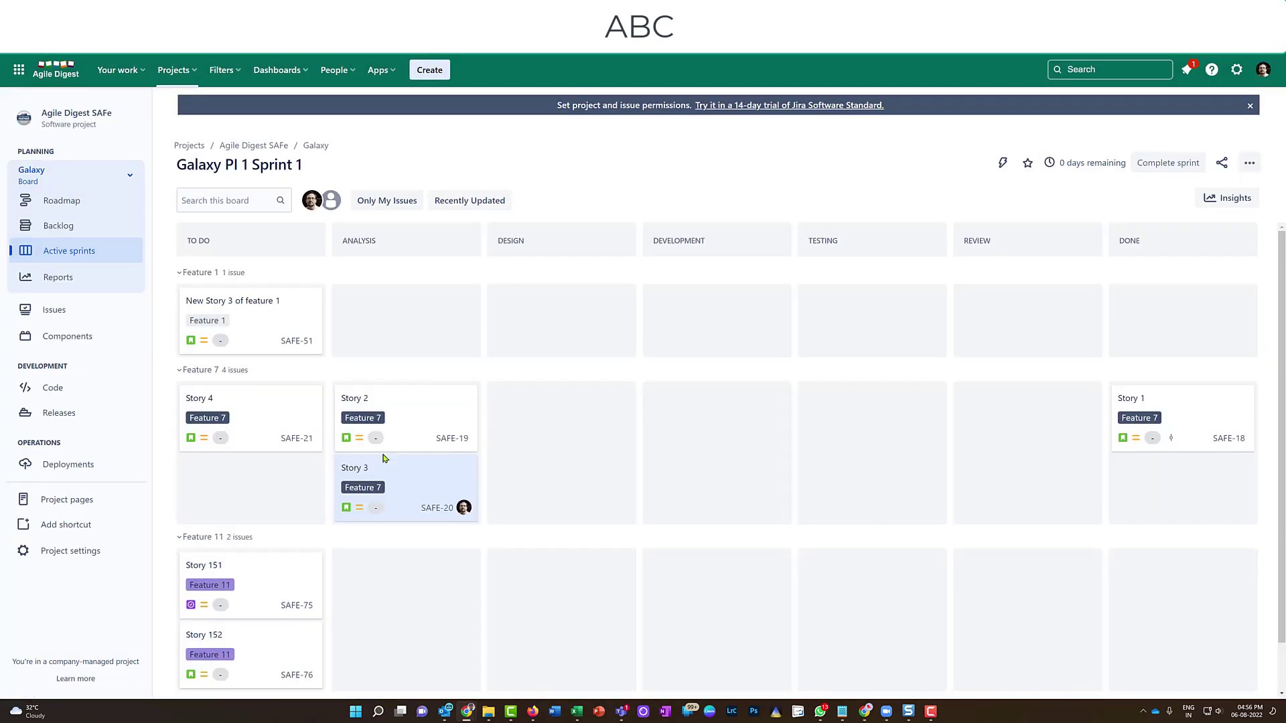
click(430, 484)
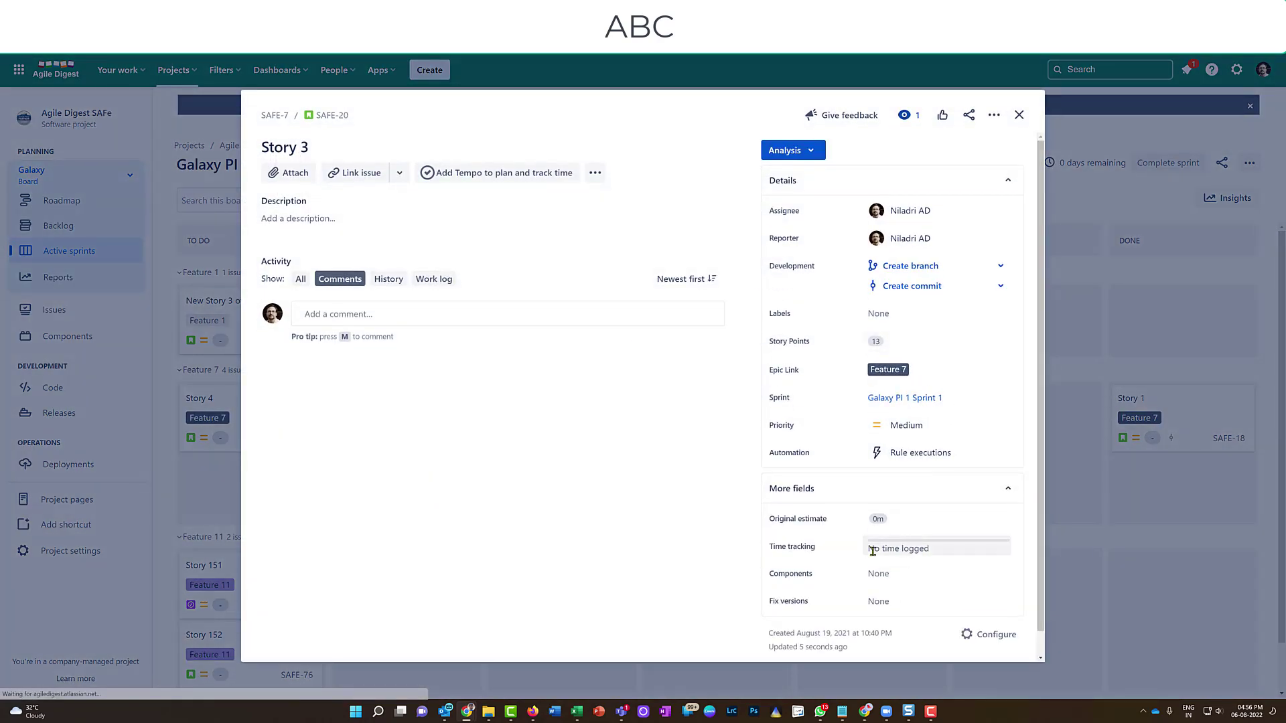
click(993, 115)
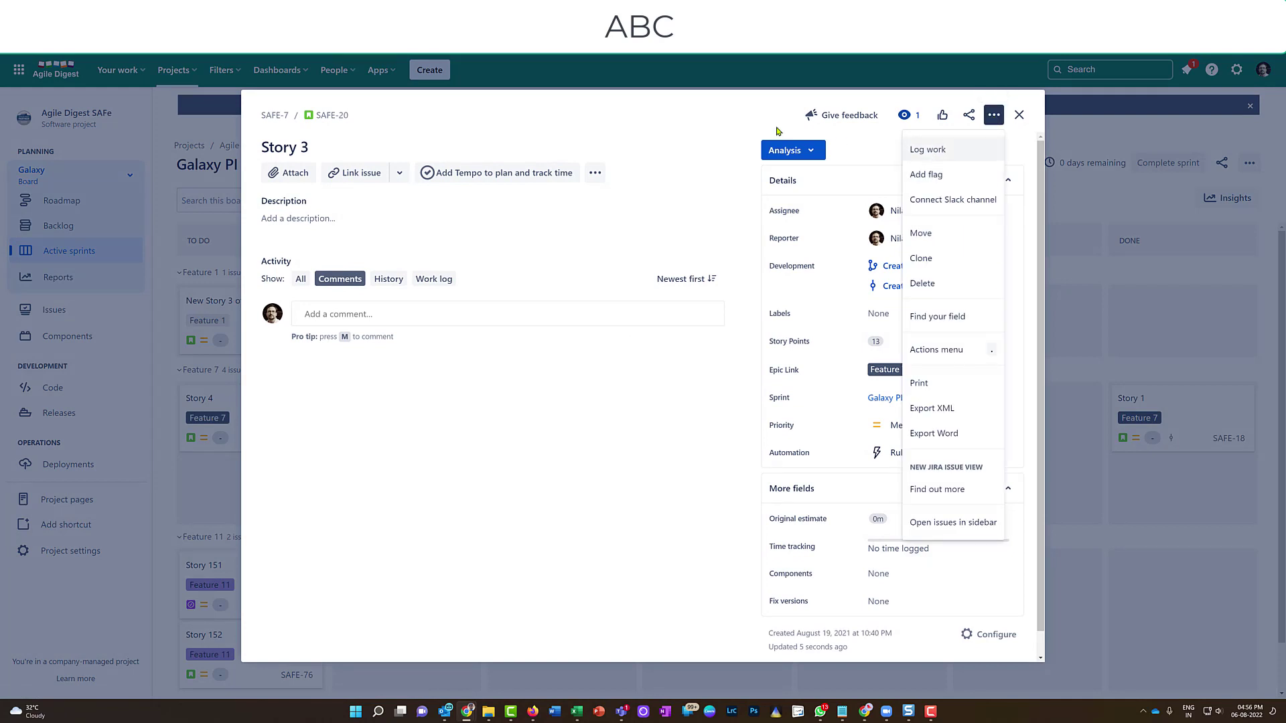
click(697, 111)
click(1019, 115)
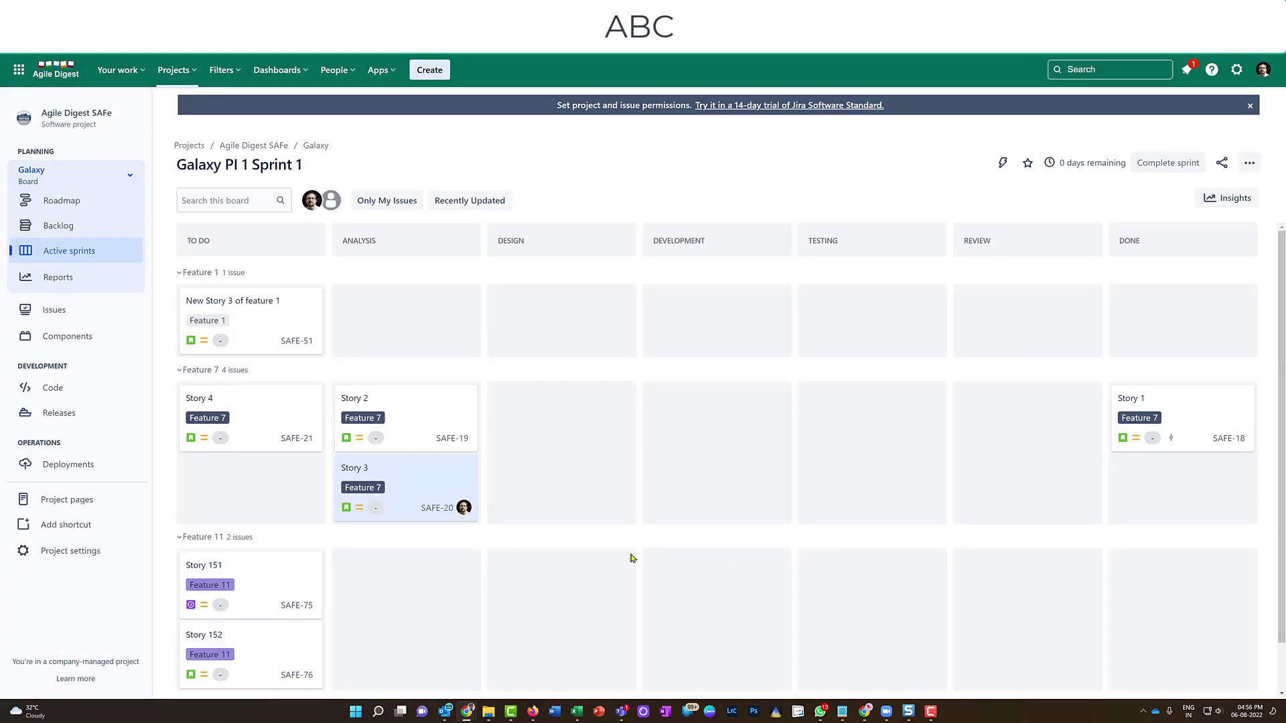